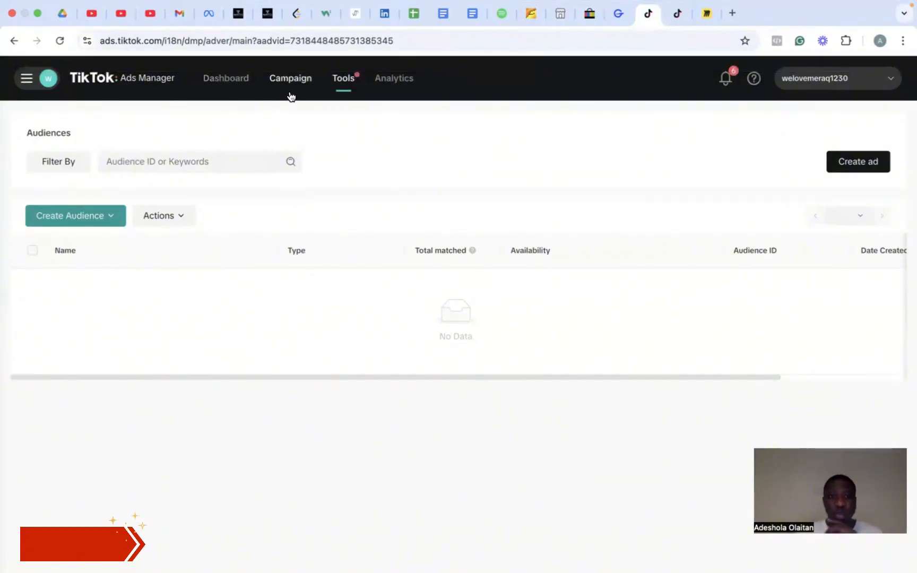
# Start creating a custom audience of the Engagement type.
pyautogui.moveTo(344, 88)
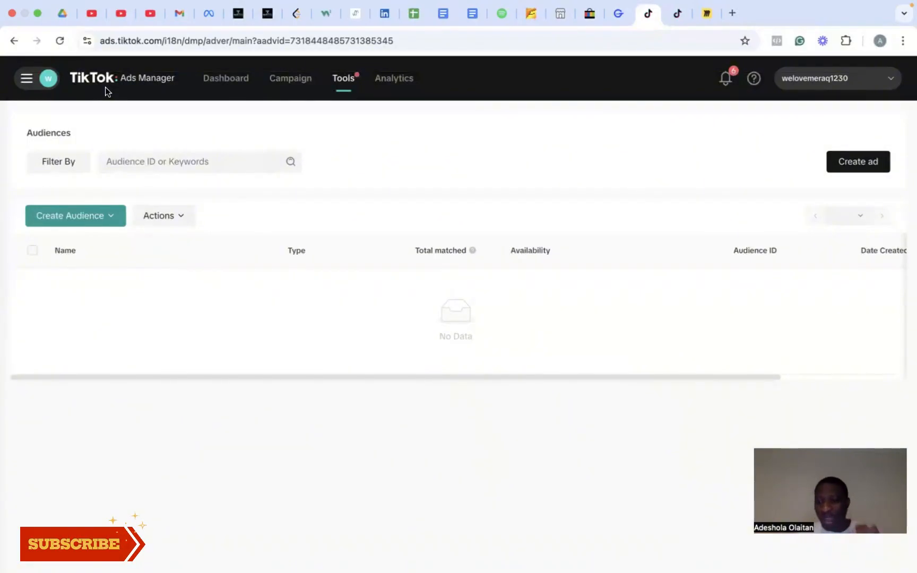
pyautogui.click(69, 217)
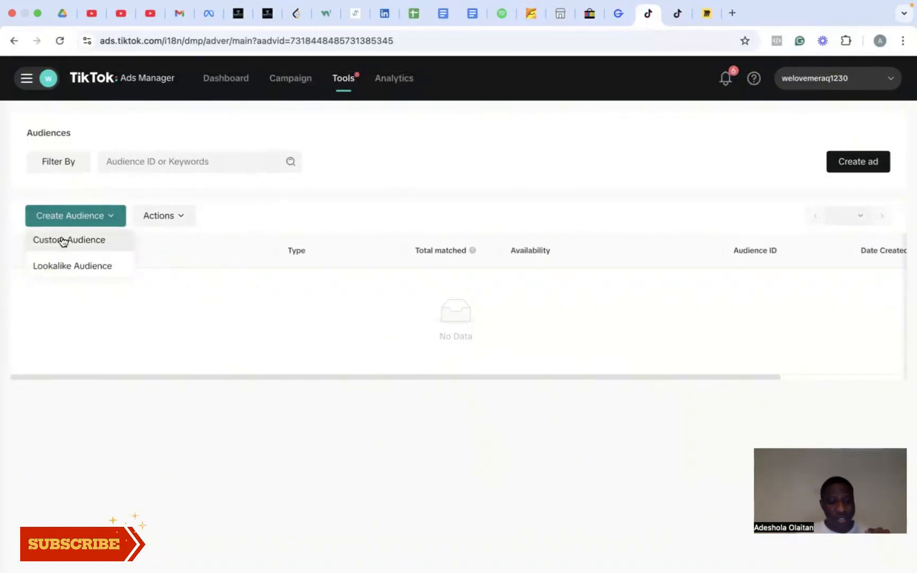
pyautogui.click(63, 241)
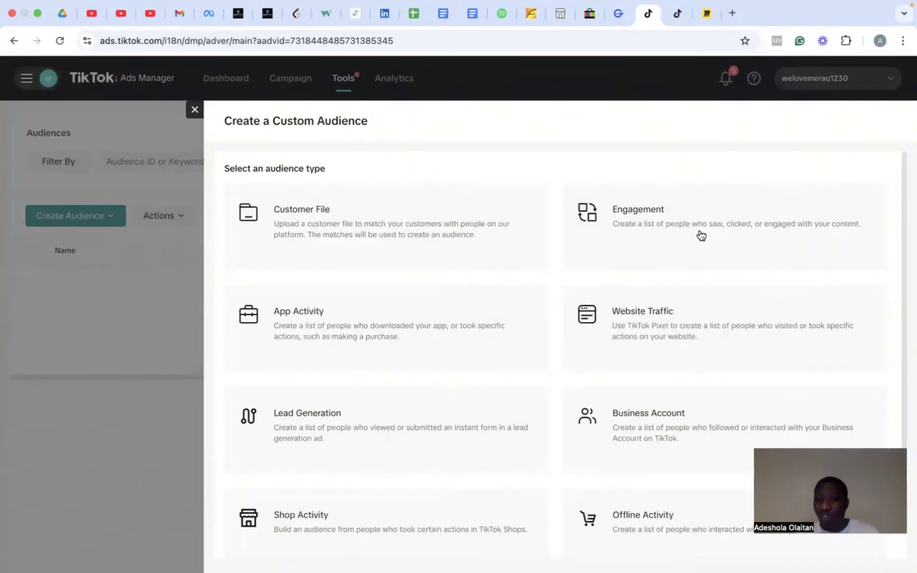
pyautogui.click(677, 231)
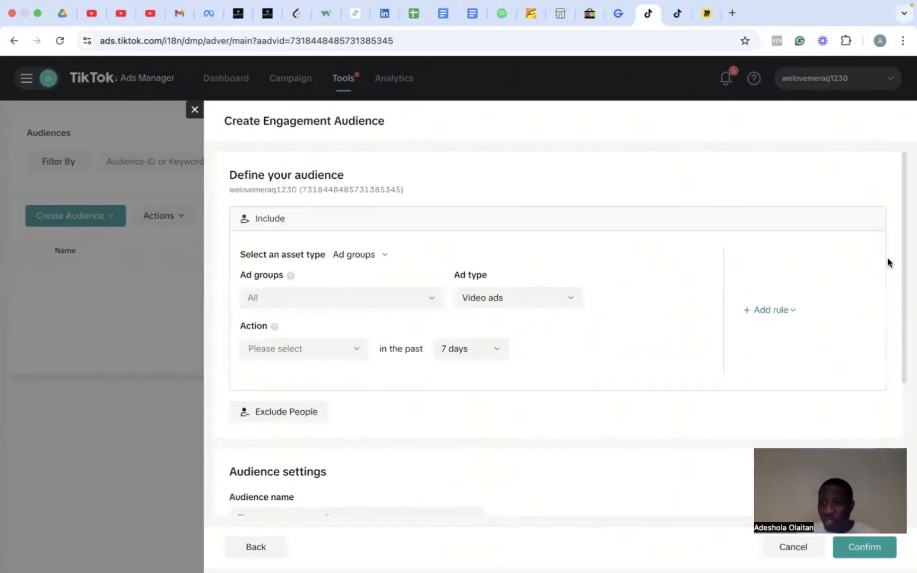
# Define the first include rule as Video View at 50% in the past 30 days, for video ads in all ad groups.
pyautogui.moveTo(902, 270)
pyautogui.mouseDown()
pyautogui.moveTo(907, 362)
pyautogui.moveTo(906, 260)
pyautogui.mouseUp()
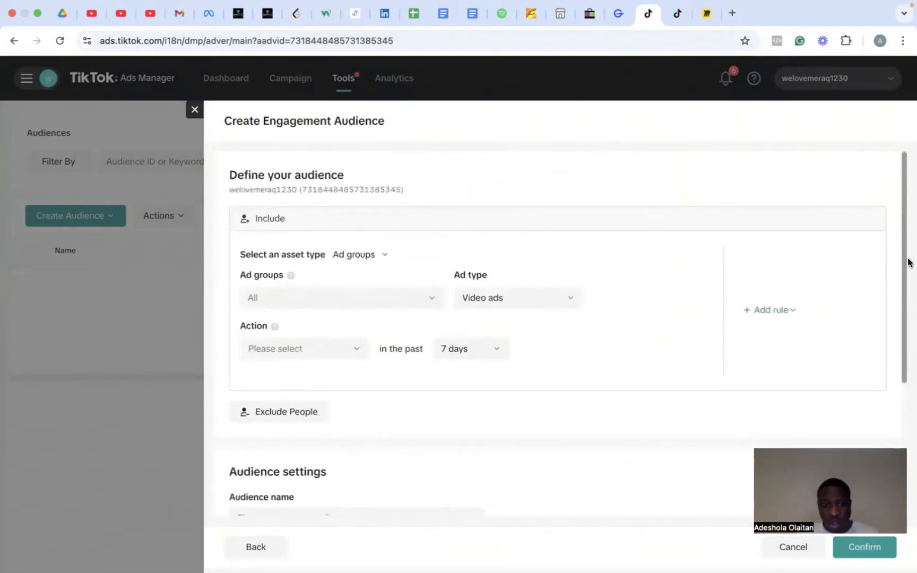
pyautogui.click(374, 295)
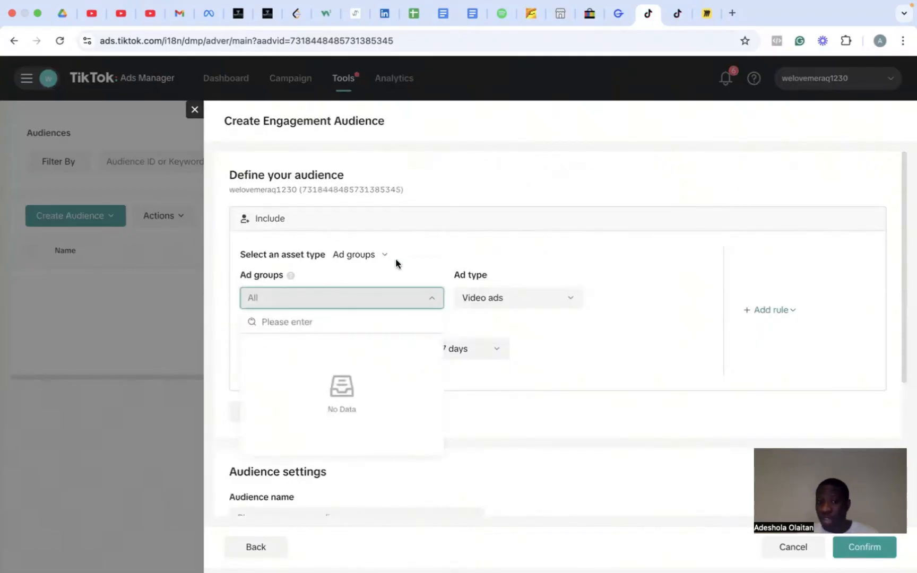
pyautogui.click(411, 263)
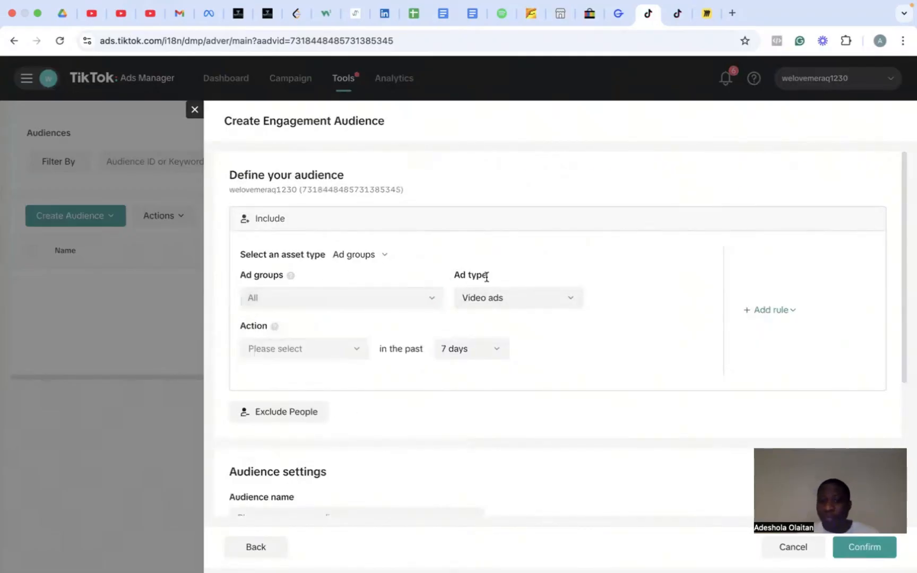
pyautogui.click(501, 303)
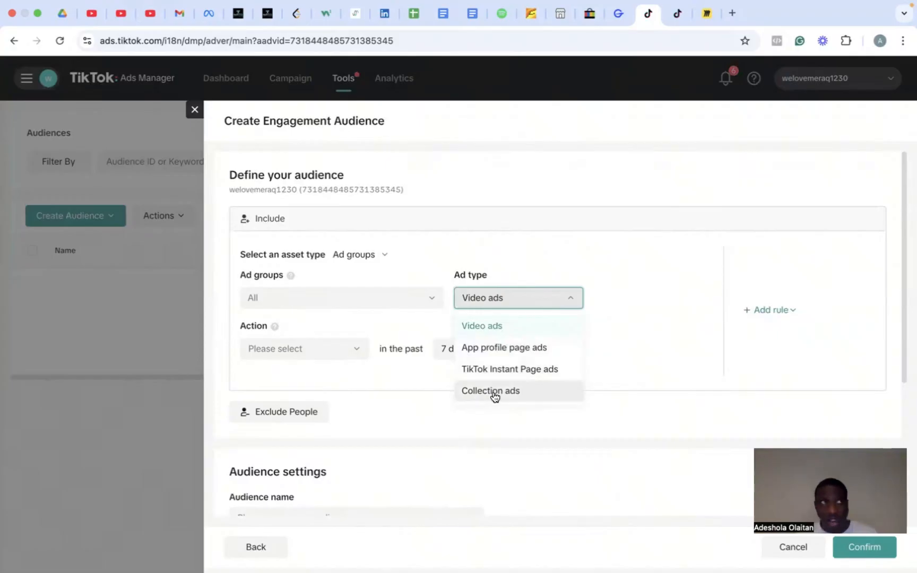
pyautogui.click(629, 302)
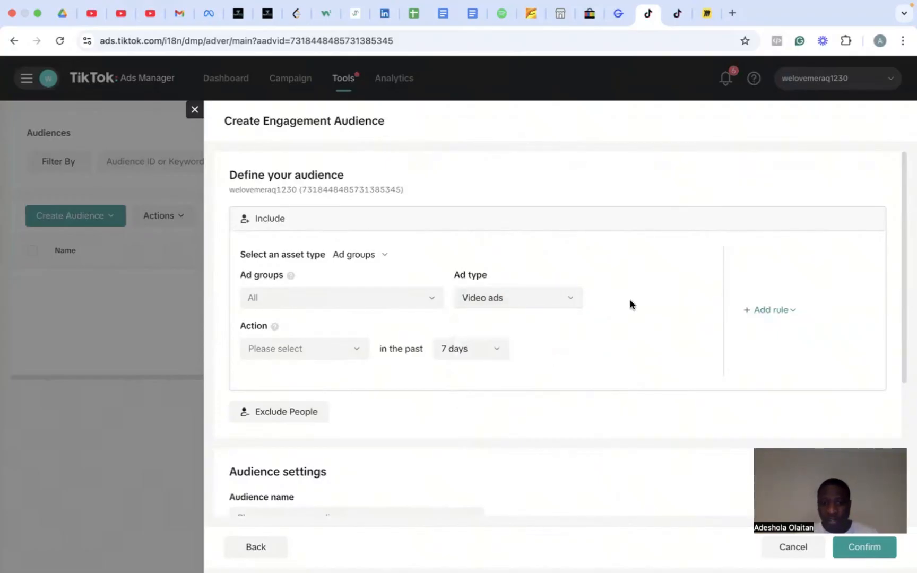
pyautogui.click(328, 356)
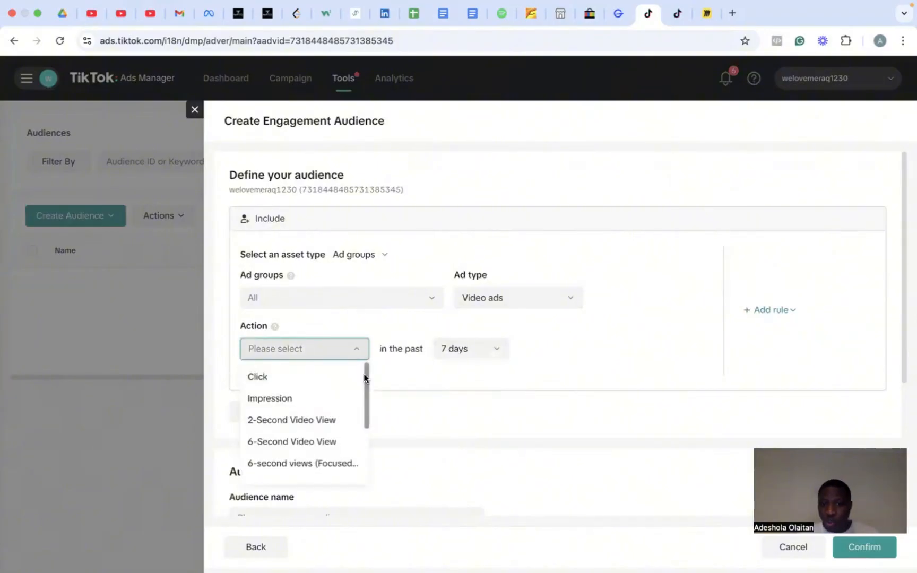
pyautogui.scroll(-2, 362, 416)
pyautogui.scroll(-1, 362, 415)
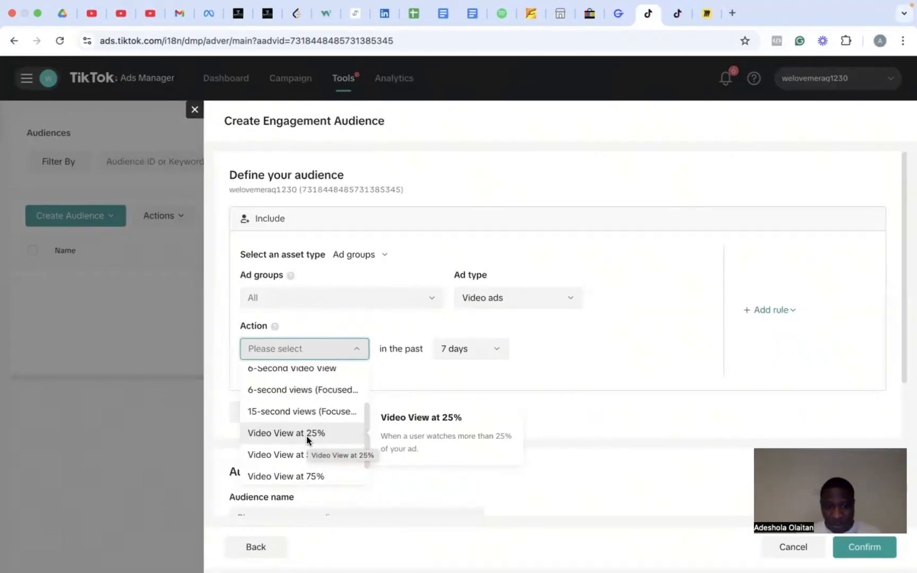
pyautogui.click(289, 455)
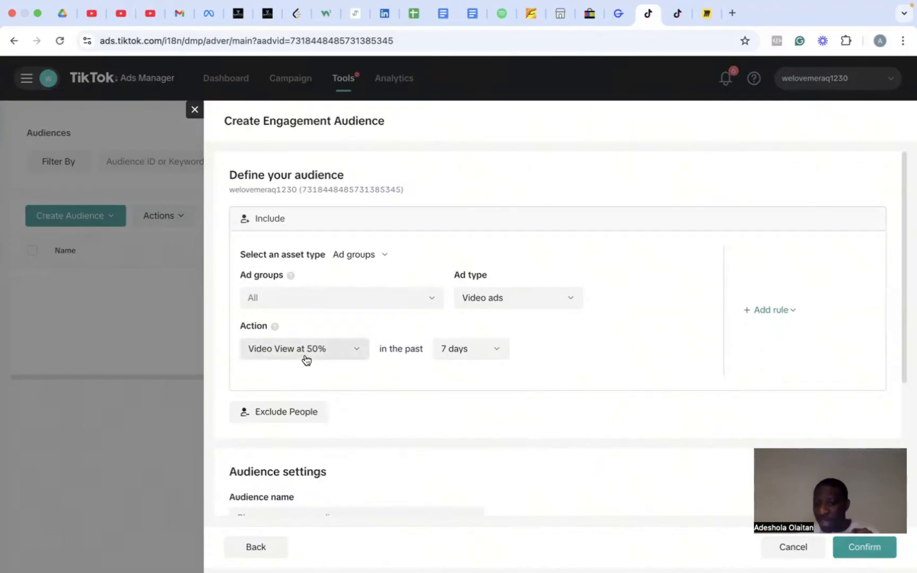
pyautogui.click(474, 350)
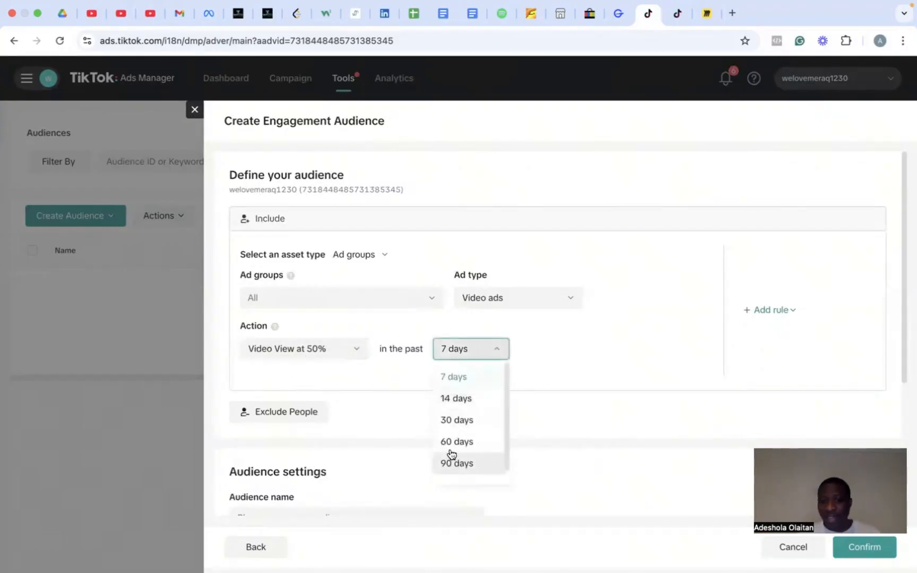
pyautogui.click(455, 421)
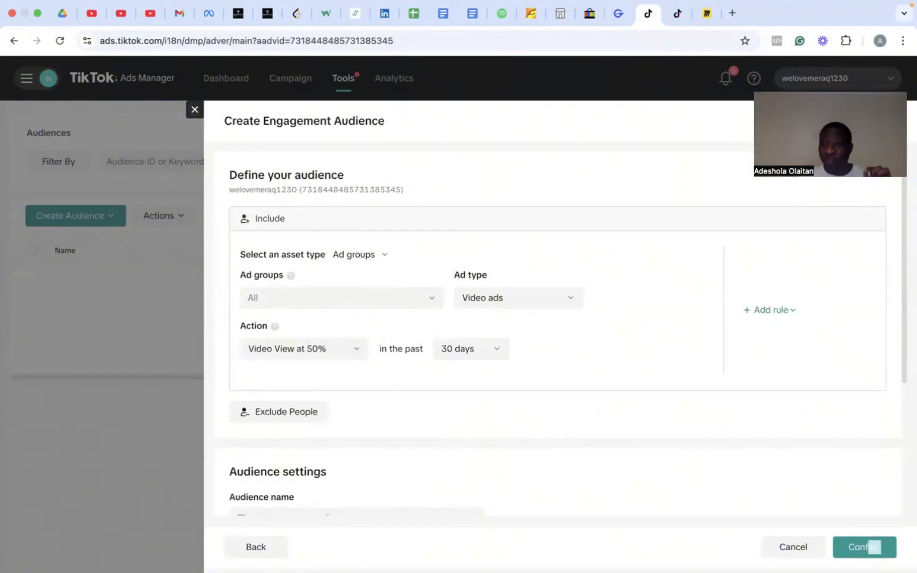
# Switch the first rule's time window to 60 days and back to 30 days.
pyautogui.click(494, 349)
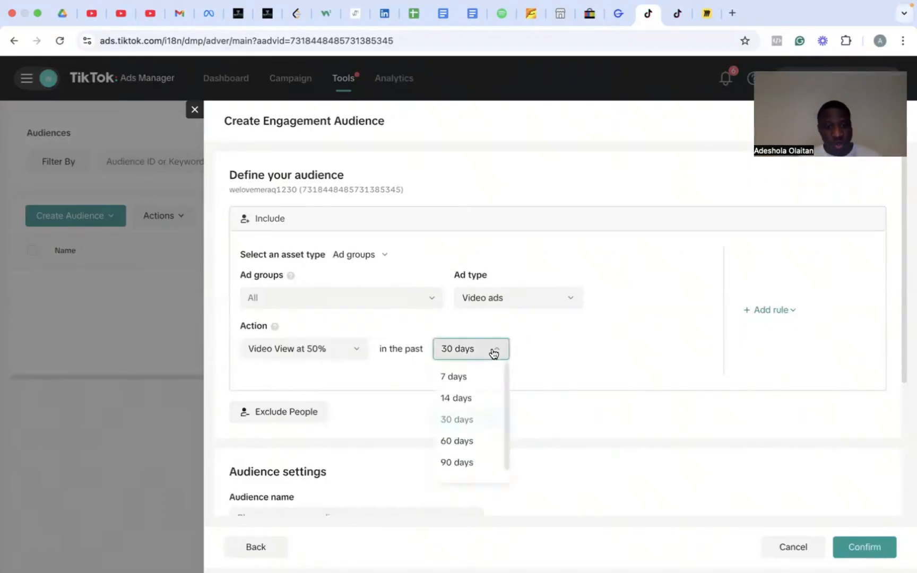
pyautogui.click(459, 443)
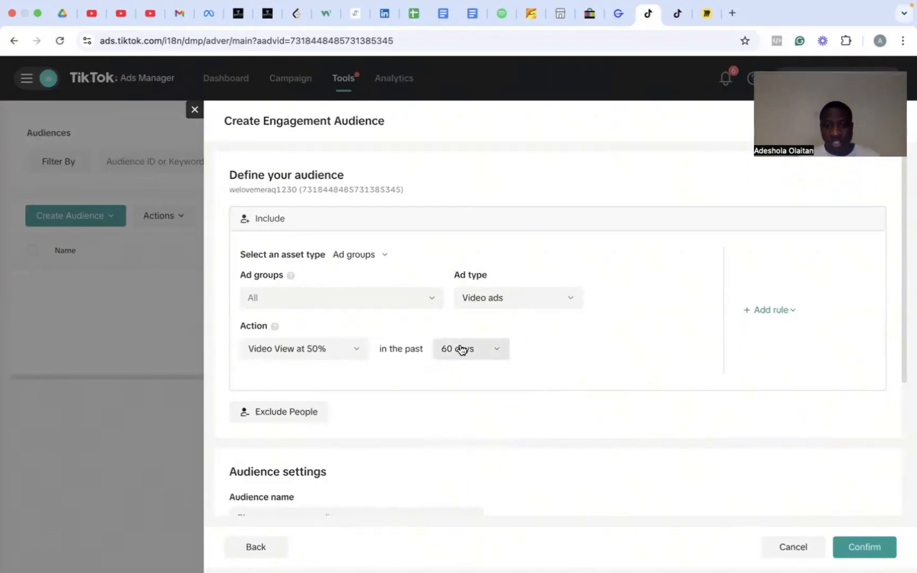
pyautogui.click(462, 350)
pyautogui.click(456, 420)
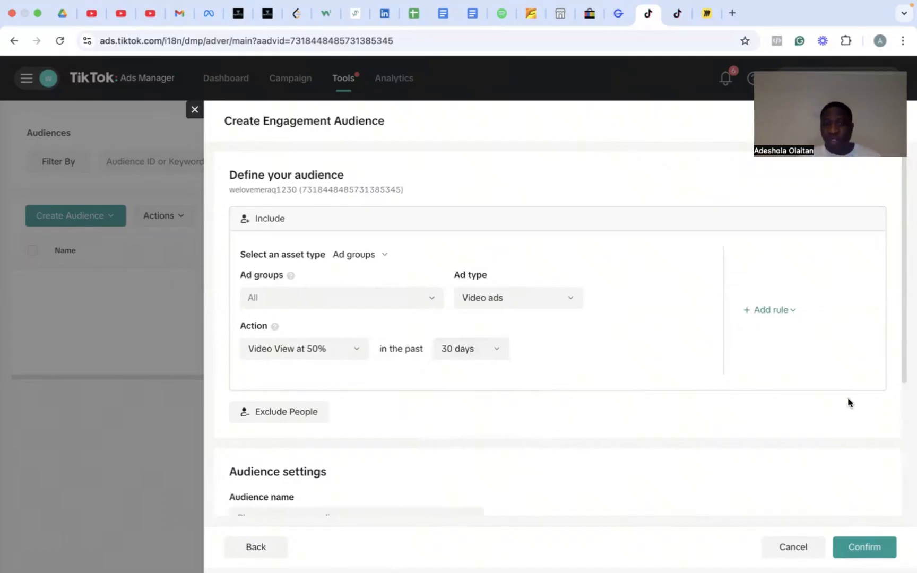
# Broaden the audience with a second rule for Video View at 75% in the past 30 days.
pyautogui.click(767, 313)
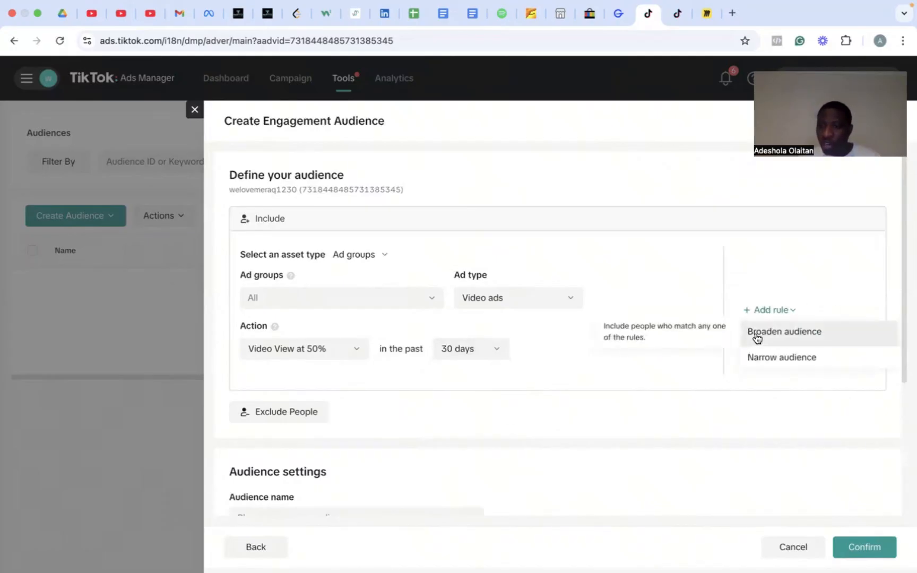
pyautogui.click(756, 334)
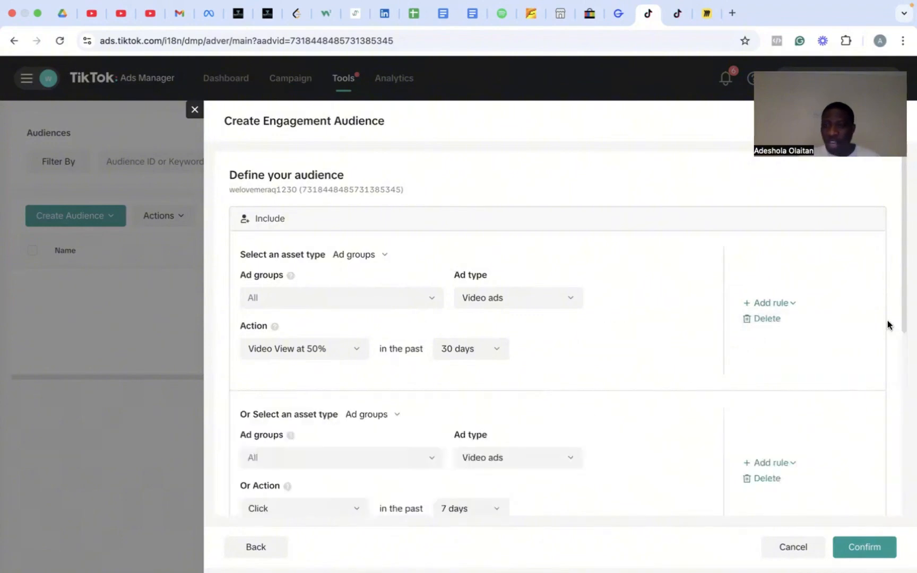
pyautogui.moveTo(902, 291); pyautogui.dragTo(902, 327)
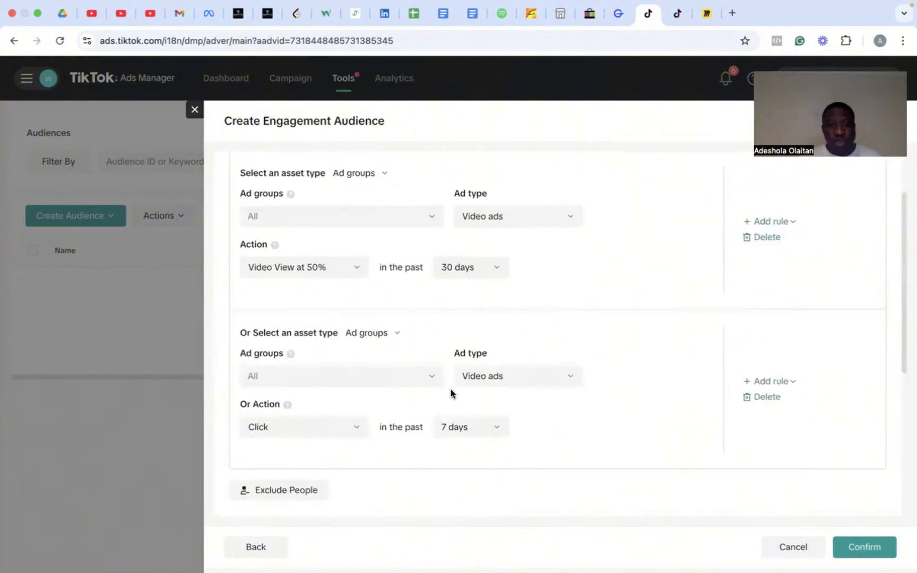
pyautogui.click(347, 431)
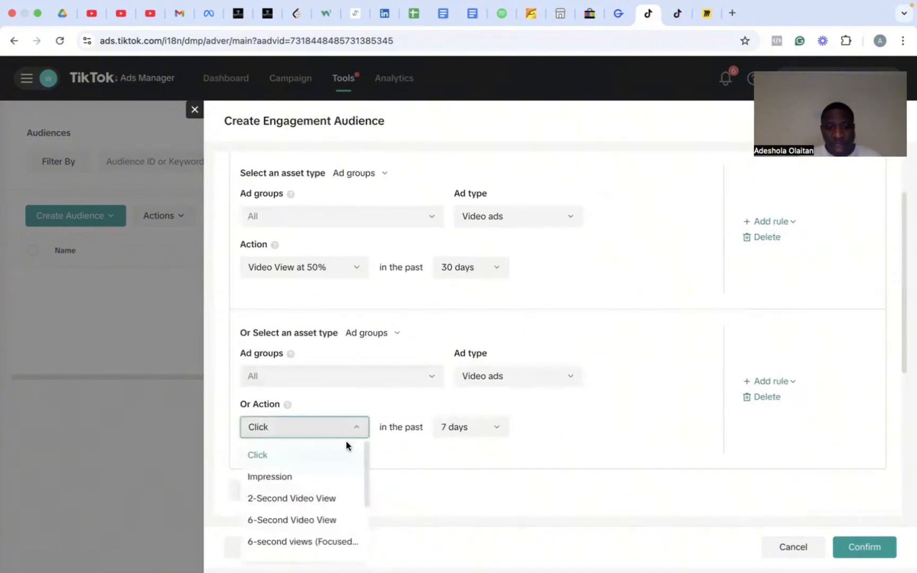
pyautogui.moveTo(366, 469); pyautogui.dragTo(365, 526)
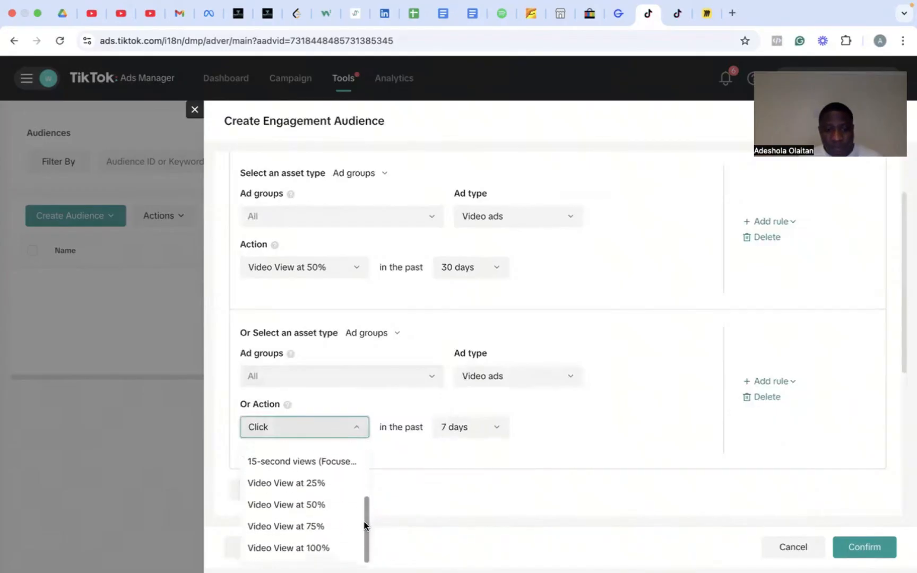
pyautogui.click(297, 526)
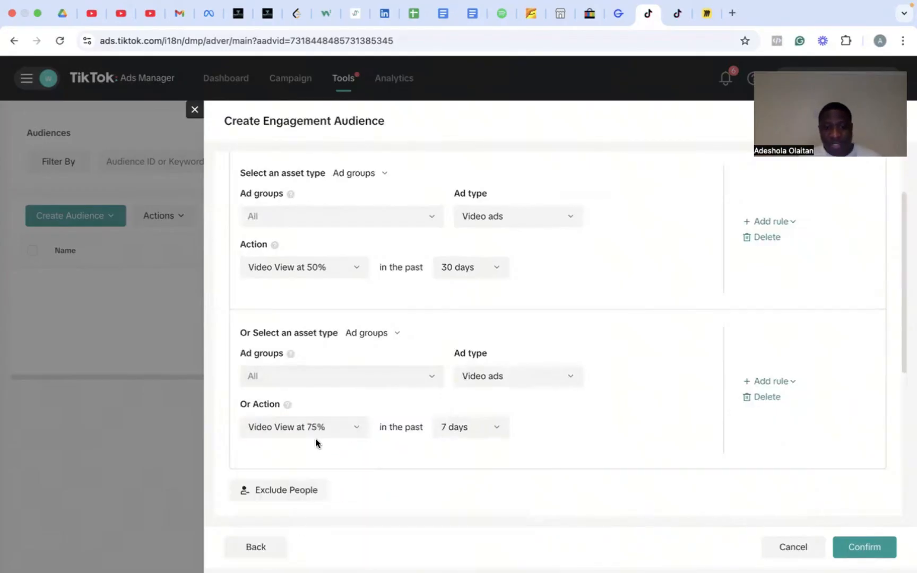
pyautogui.click(464, 430)
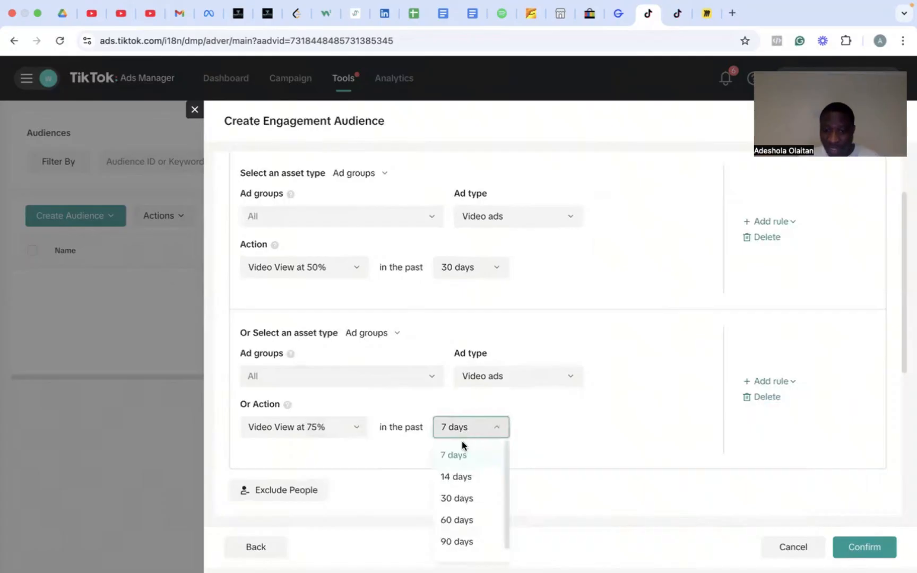
pyautogui.click(455, 498)
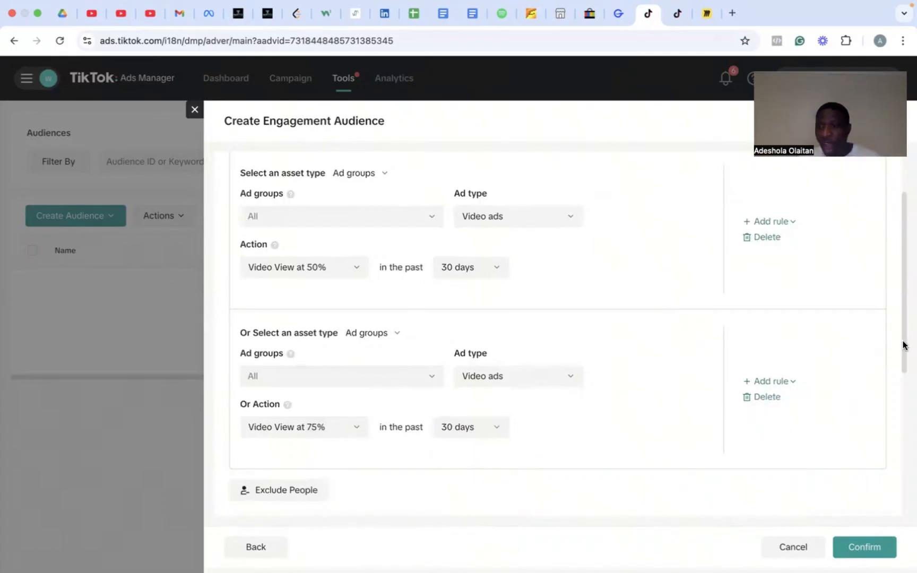
# Broaden the audience with a third rule for Video View at 100% in the past 30 days.
pyautogui.moveTo(904, 346); pyautogui.dragTo(898, 399)
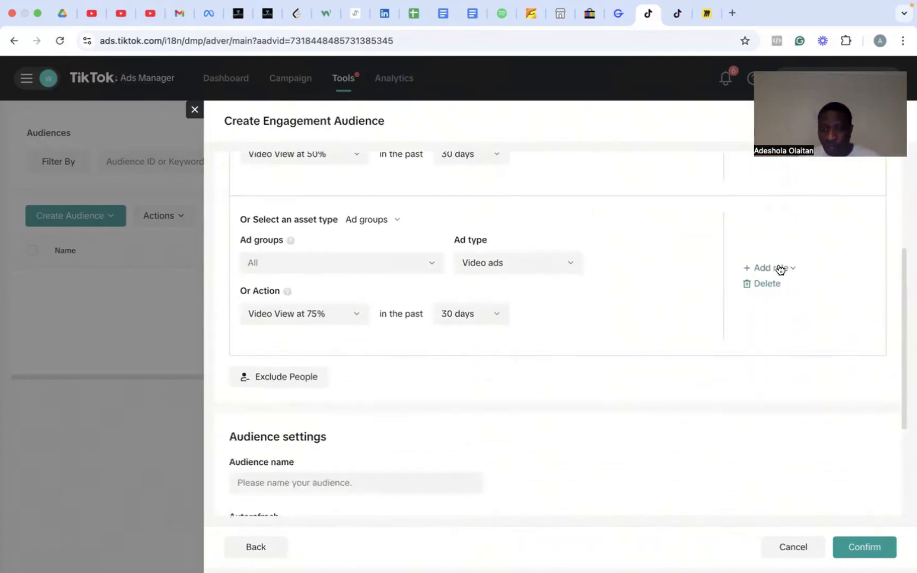
pyautogui.click(780, 269)
pyautogui.click(751, 288)
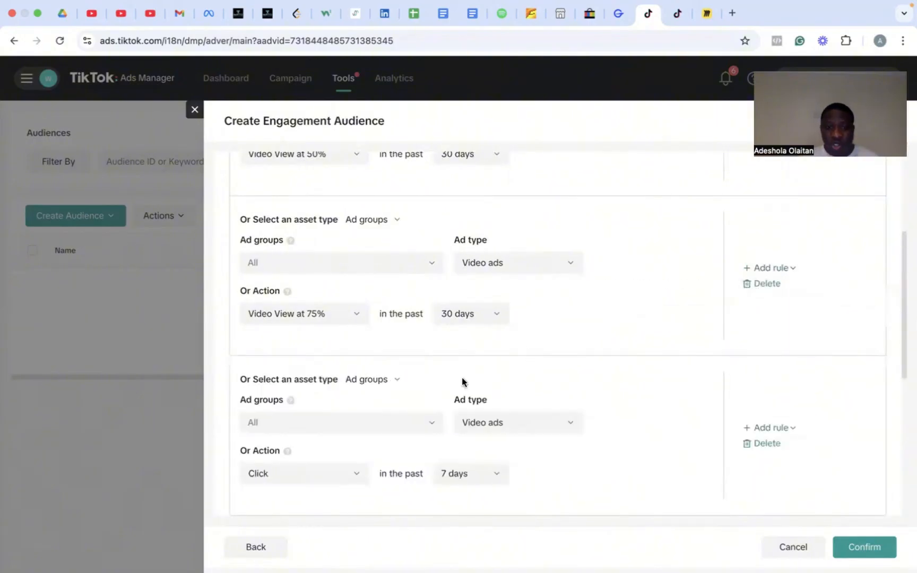
pyautogui.click(357, 478)
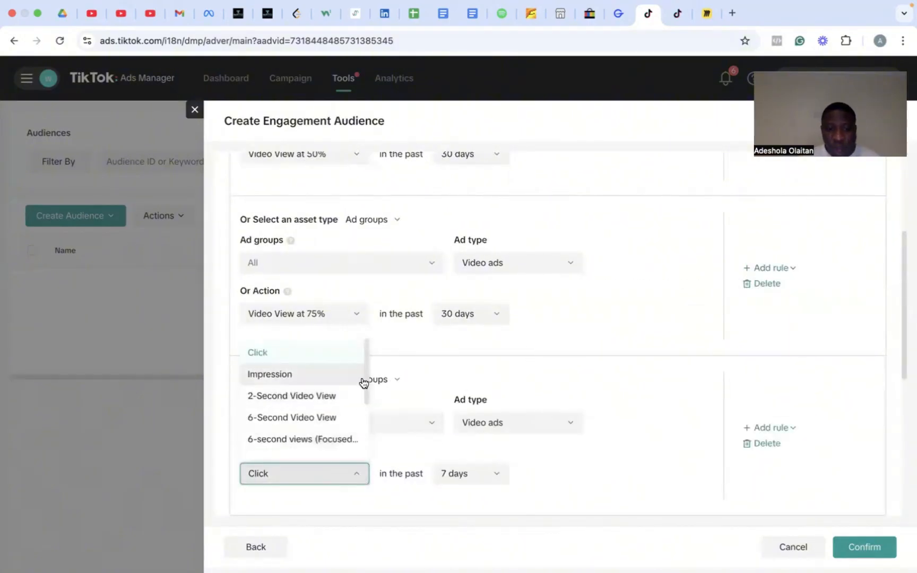
pyautogui.moveTo(366, 377); pyautogui.dragTo(364, 442)
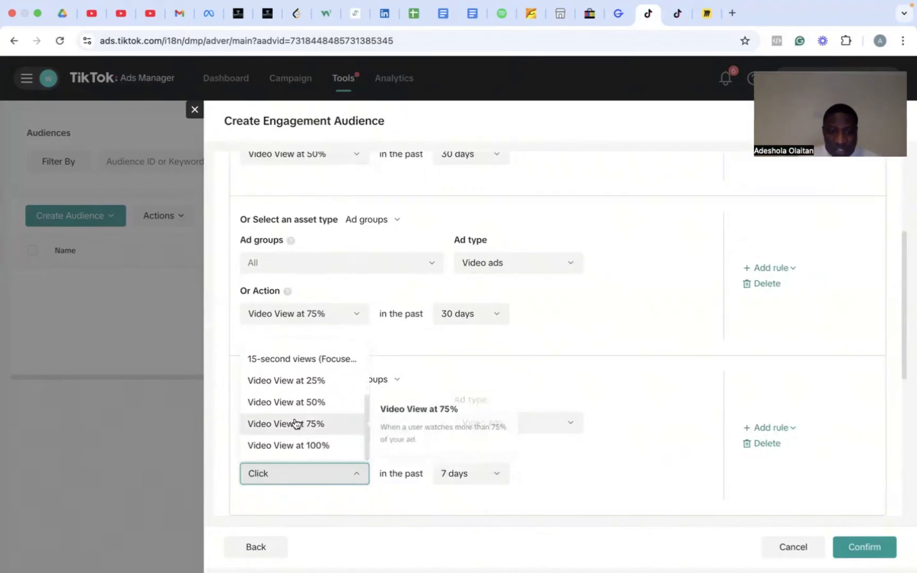
pyautogui.click(307, 447)
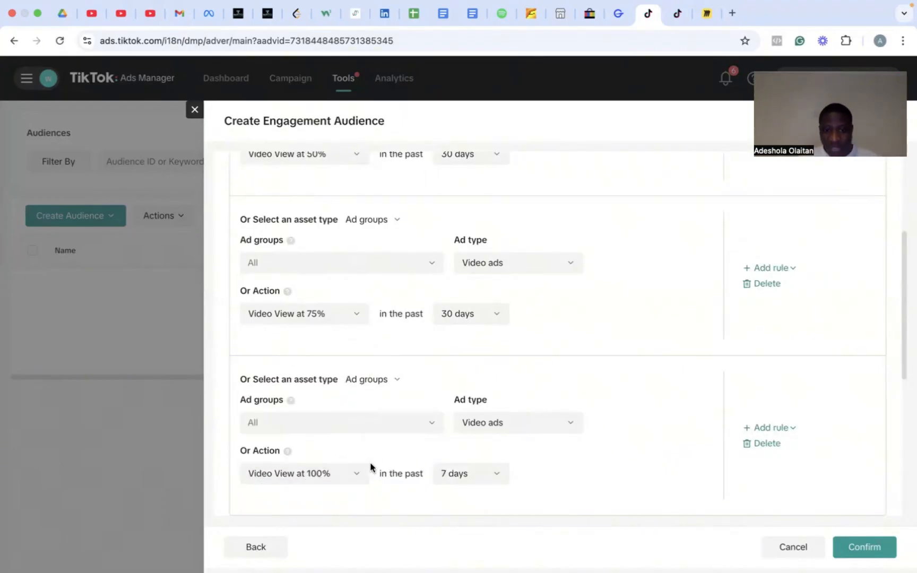
pyautogui.click(478, 479)
pyautogui.click(463, 396)
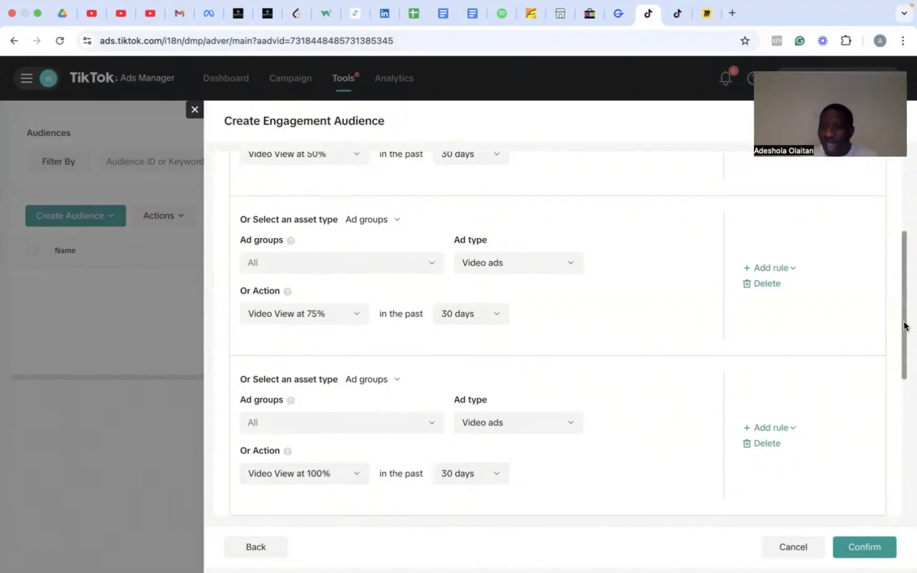
# Review the three video view rules and the audience settings beneath them.
pyautogui.moveTo(904, 326)
pyautogui.mouseDown()
pyautogui.moveTo(900, 426)
pyautogui.moveTo(907, 326)
pyautogui.mouseUp()
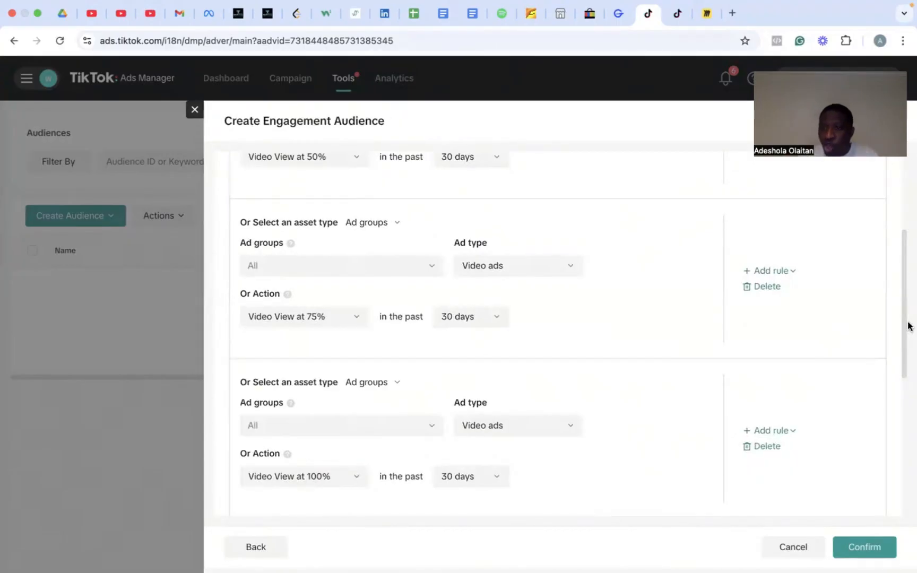
pyautogui.moveTo(908, 326); pyautogui.dragTo(906, 271)
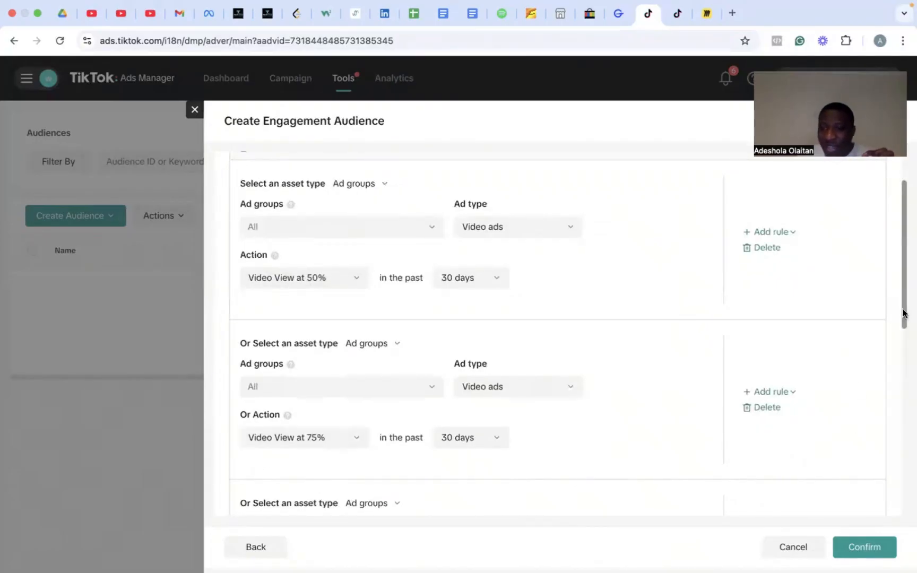
pyautogui.moveTo(902, 313); pyautogui.dragTo(902, 371)
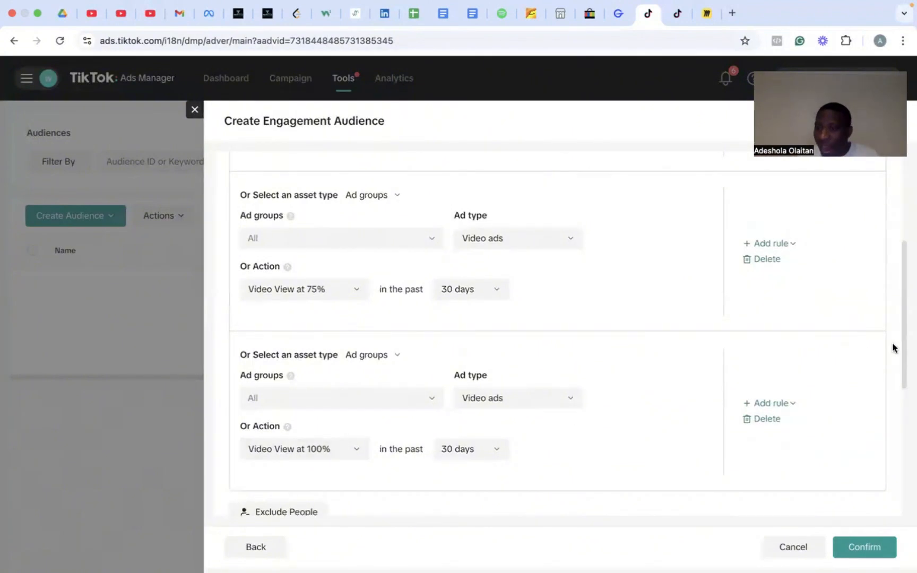
pyautogui.moveTo(902, 362); pyautogui.dragTo(893, 459)
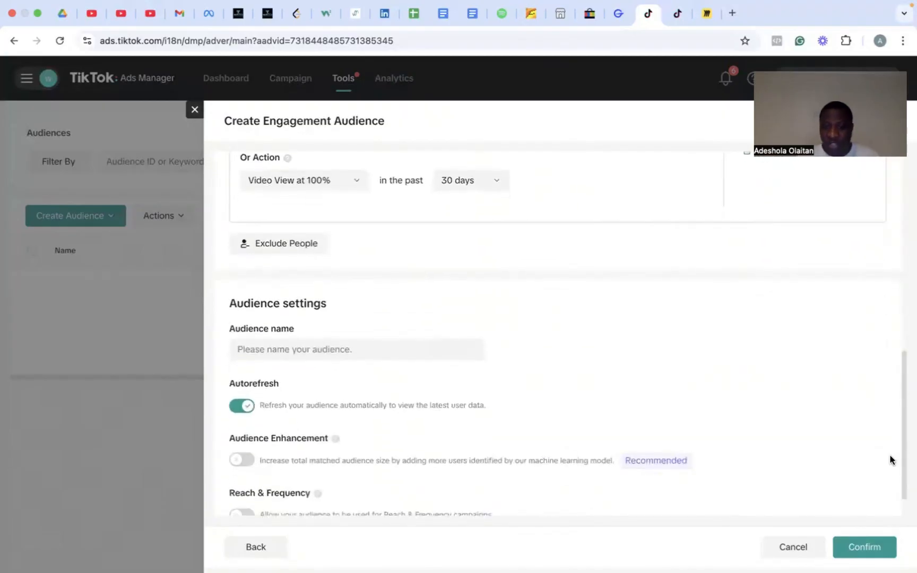
# Enter "Viewed Video" as the audience name.
pyautogui.click(402, 350)
pyautogui.write('Vi')
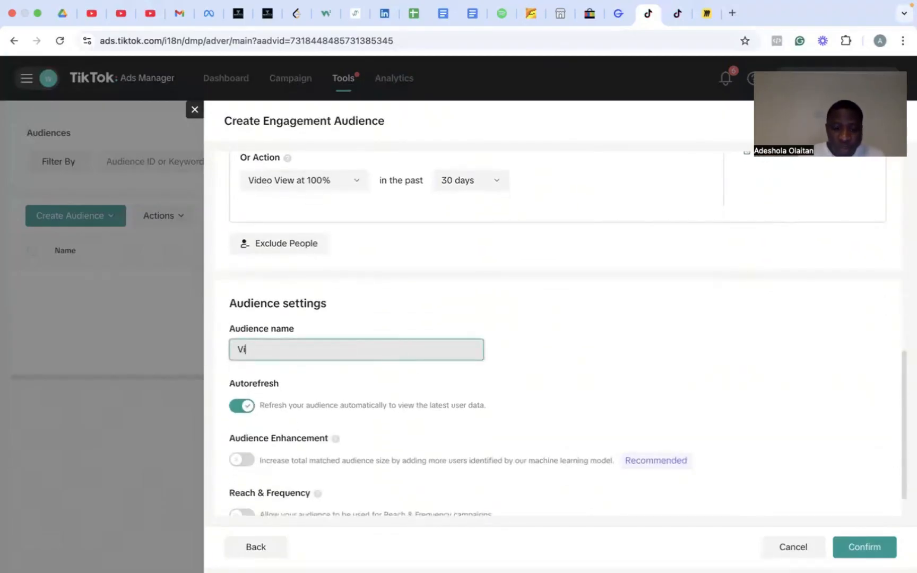
pyautogui.write('ew 5')
pyautogui.press('BackSpace')
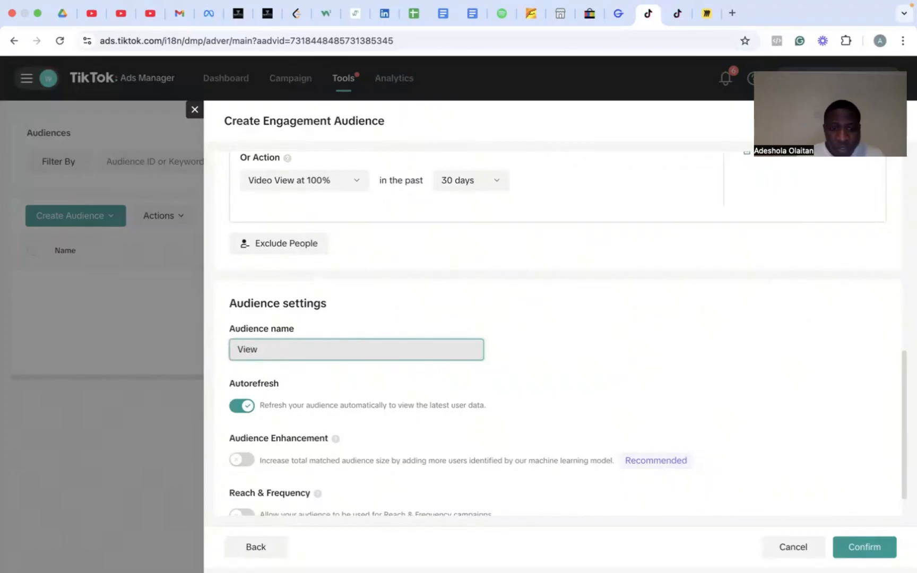
pyautogui.write('ed Viudeo')
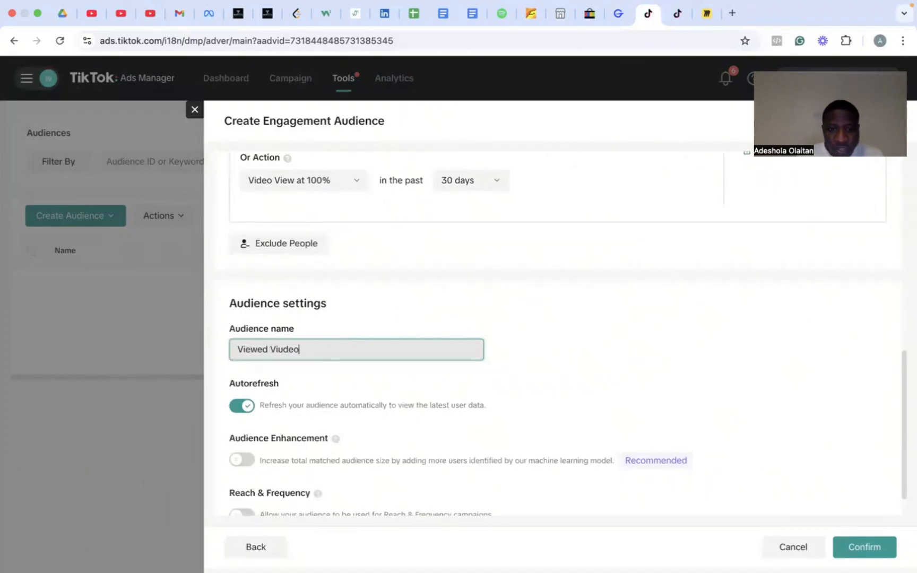
pyautogui.press('BackSpace')
pyautogui.press('BackSpace')
pyautogui.press('BackSpace')
pyautogui.press('BackSpace')
pyautogui.write('e')
pyautogui.press('BackSpace')
pyautogui.press('BackSpace')
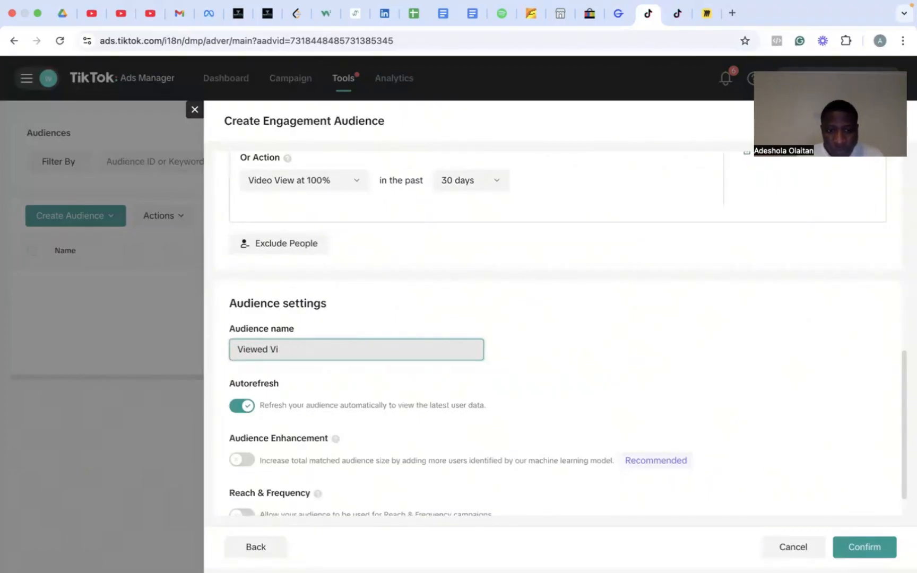
pyautogui.press('Left')
pyautogui.press('Left')
pyautogui.press('Left')
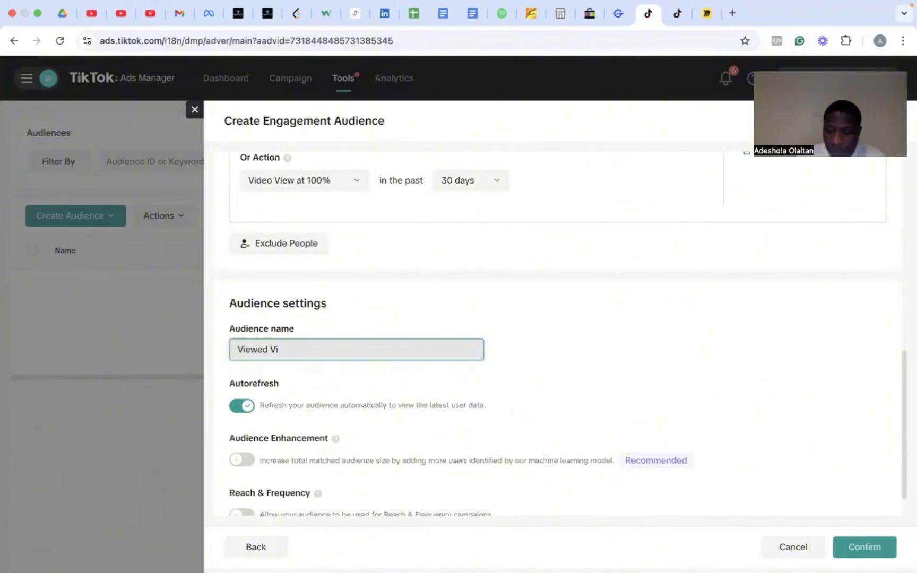
pyautogui.press('Right')
pyautogui.press('Right')
pyautogui.press('Right')
pyautogui.press('Right')
pyautogui.press('Right')
pyautogui.press('Right')
pyautogui.press('Right')
pyautogui.press('Right')
pyautogui.write('deo')
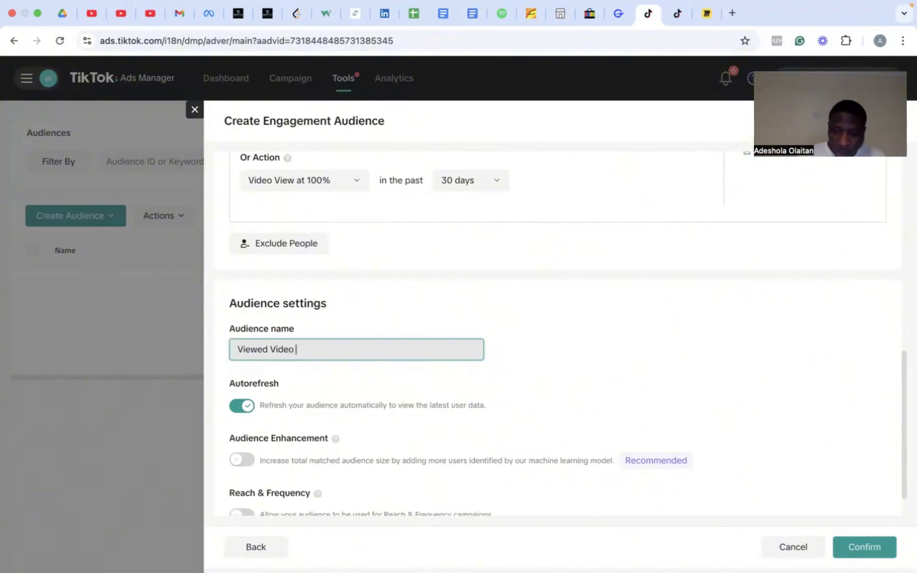
# Insert "Hot" in front of the existing audience name.
pyautogui.press('Left')
pyautogui.press('Left')
pyautogui.press('Left')
pyautogui.press('Left')
pyautogui.press('Left')
pyautogui.press('Left')
pyautogui.press('Left')
pyautogui.press('Left')
pyautogui.press('Left')
pyautogui.press('Left')
pyautogui.press('Left')
pyautogui.press('Left')
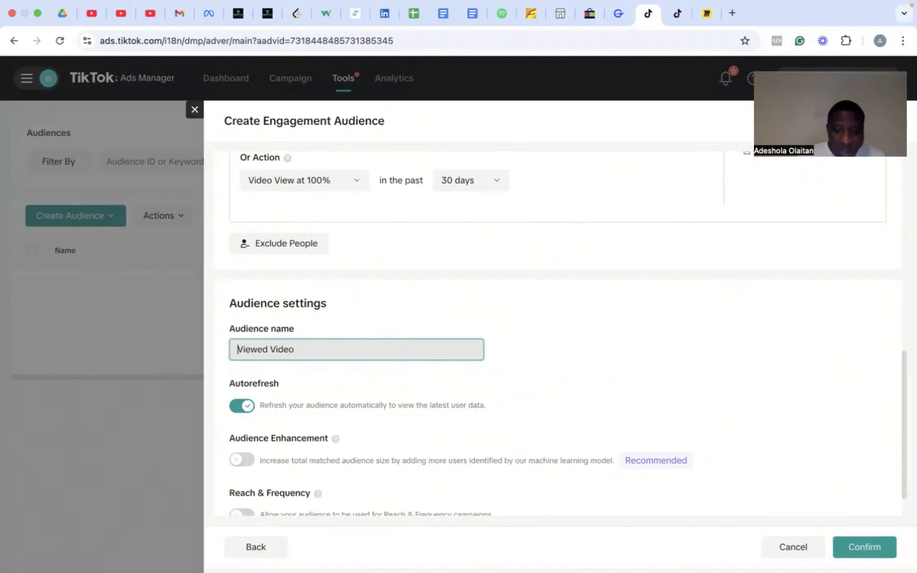
pyautogui.write('Hot')
# Append "- 30days" to the end of the audience name.
pyautogui.press('Right')
pyautogui.press('Right')
pyautogui.press('Right')
pyautogui.press('Right')
pyautogui.press('Right')
pyautogui.press('Right')
pyautogui.press('Right')
pyautogui.press('Right')
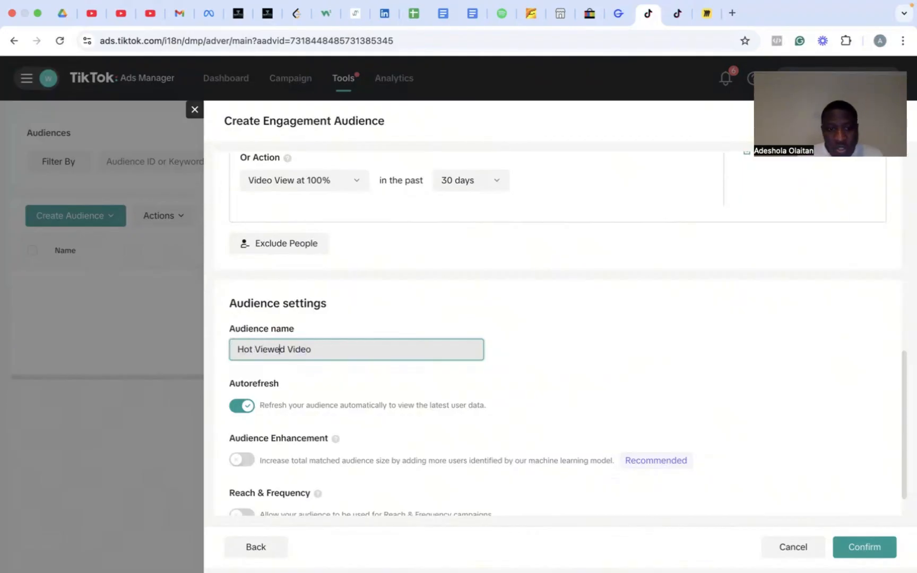
pyautogui.press('Right')
pyautogui.press('Right')
pyautogui.press('Right')
pyautogui.press('Right')
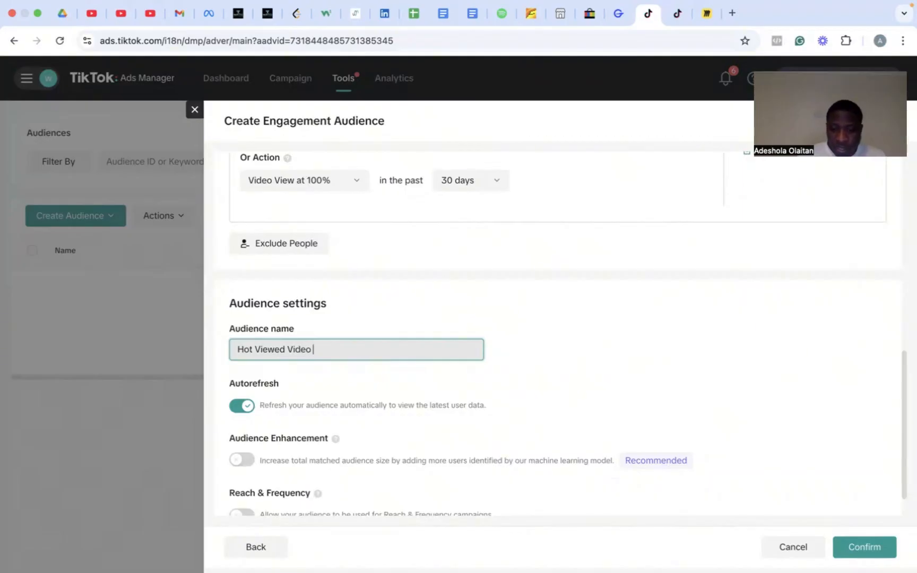
pyautogui.write('- ')
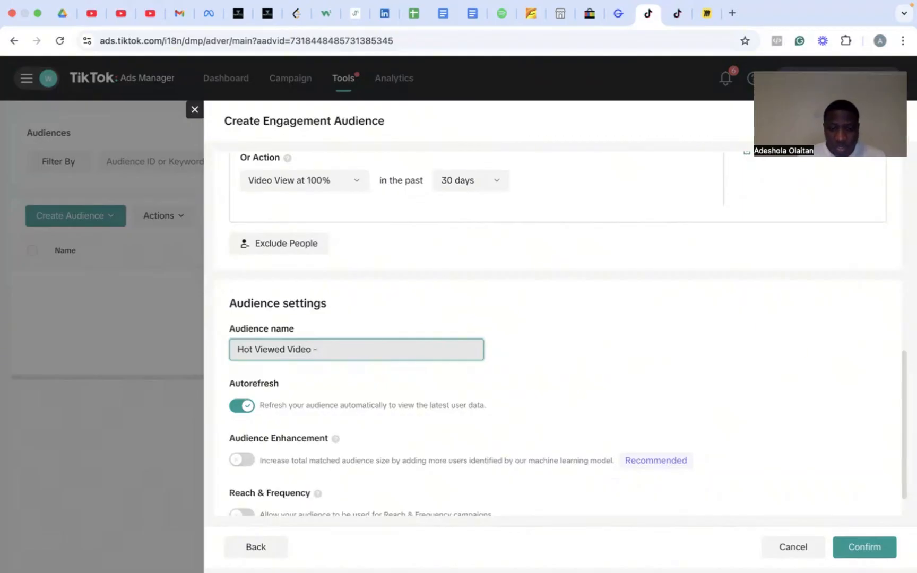
pyautogui.write('30days')
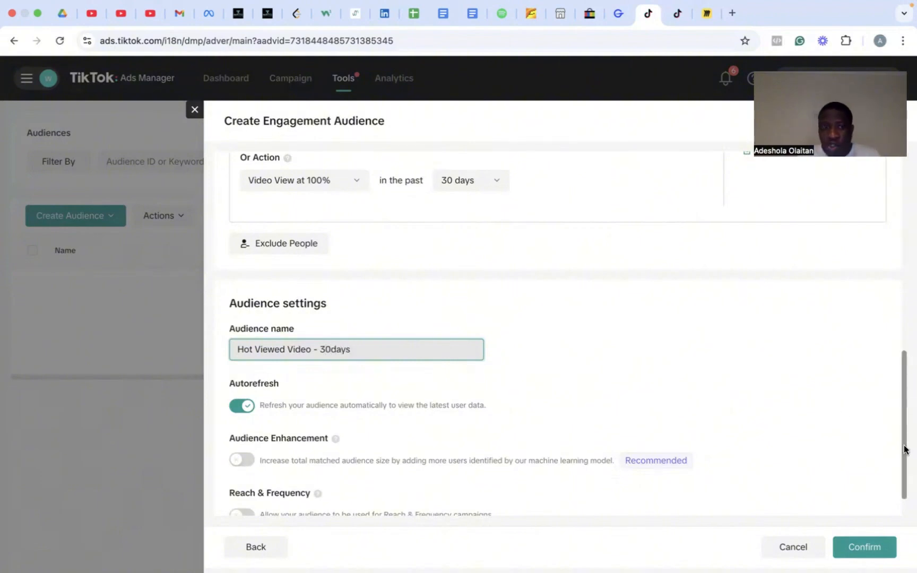
# Review the three video view rules, turn on Audience Enhancement, and create the engagement audience.
pyautogui.moveTo(905, 449); pyautogui.dragTo(906, 240)
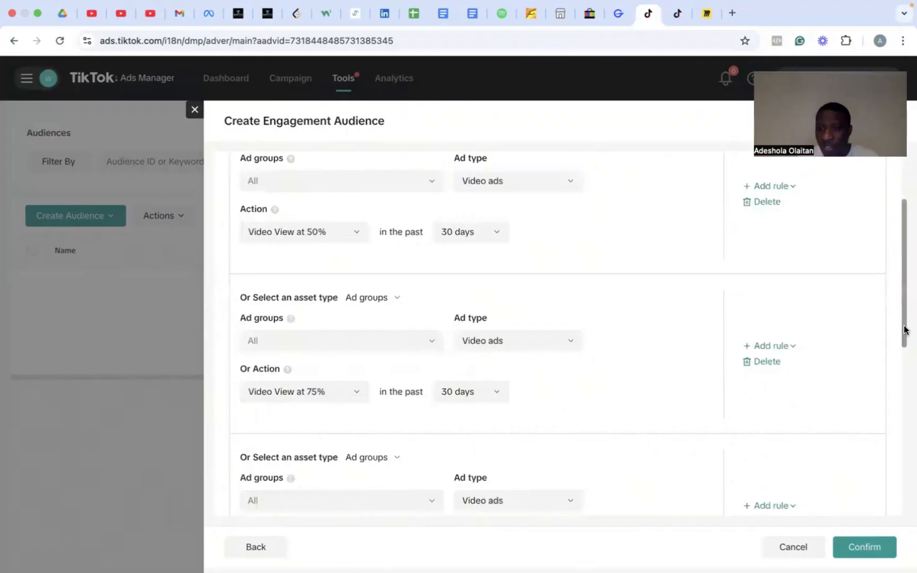
pyautogui.moveTo(903, 328); pyautogui.dragTo(905, 384)
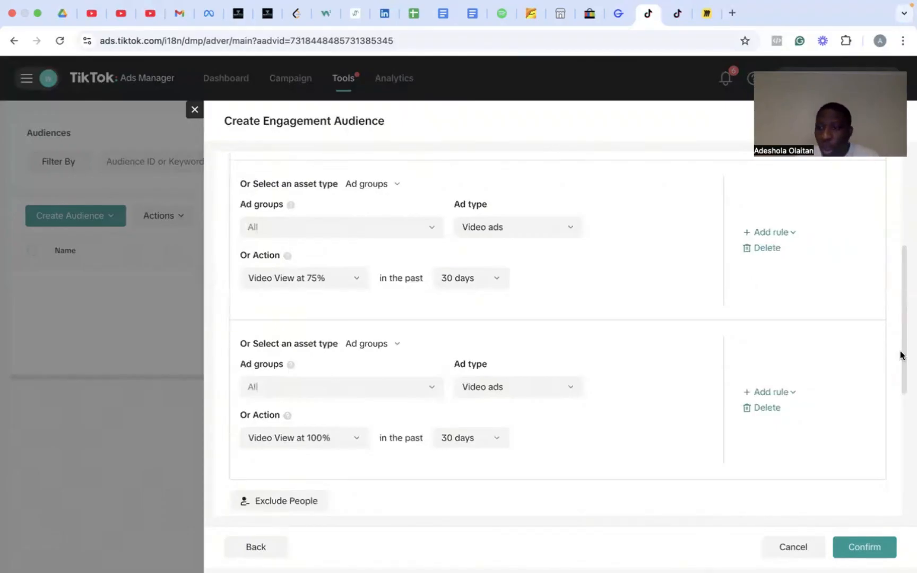
pyautogui.moveTo(902, 356); pyautogui.dragTo(896, 482)
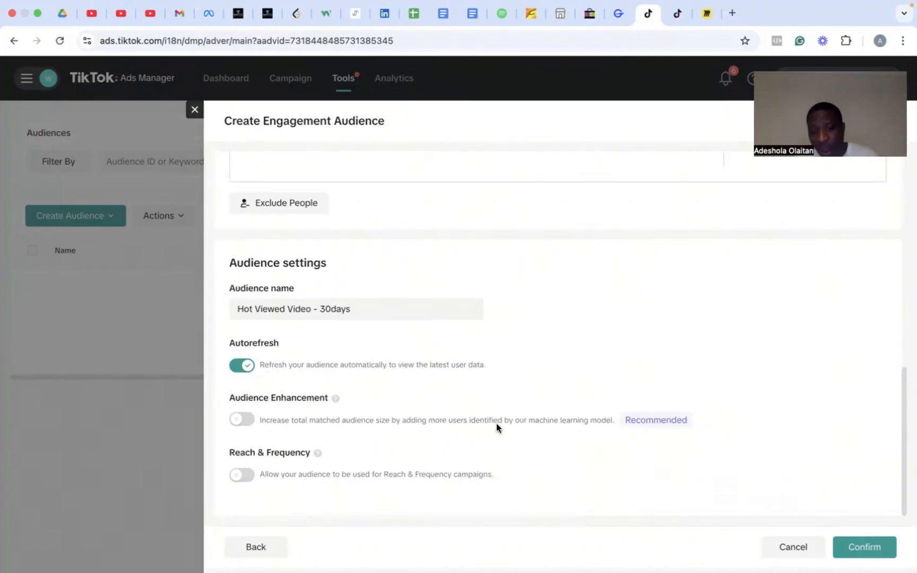
pyautogui.click(243, 419)
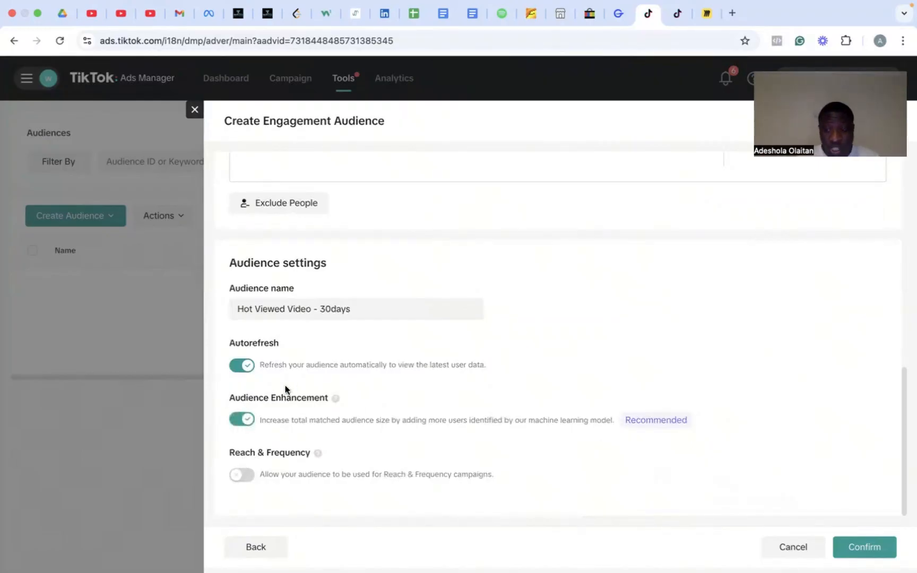
pyautogui.click(862, 552)
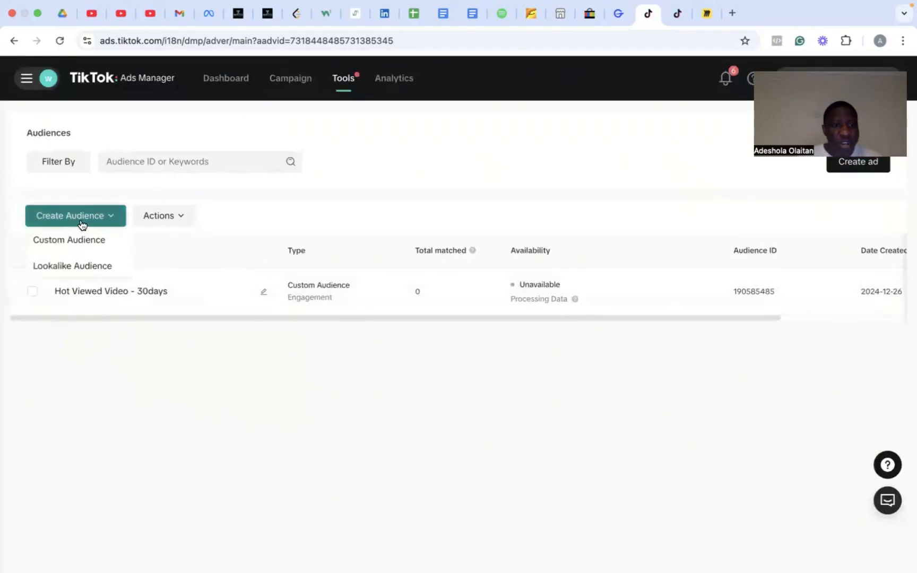
# Start a new custom audience of the Website Traffic type.
pyautogui.moveTo(81, 225)
pyautogui.click(80, 245)
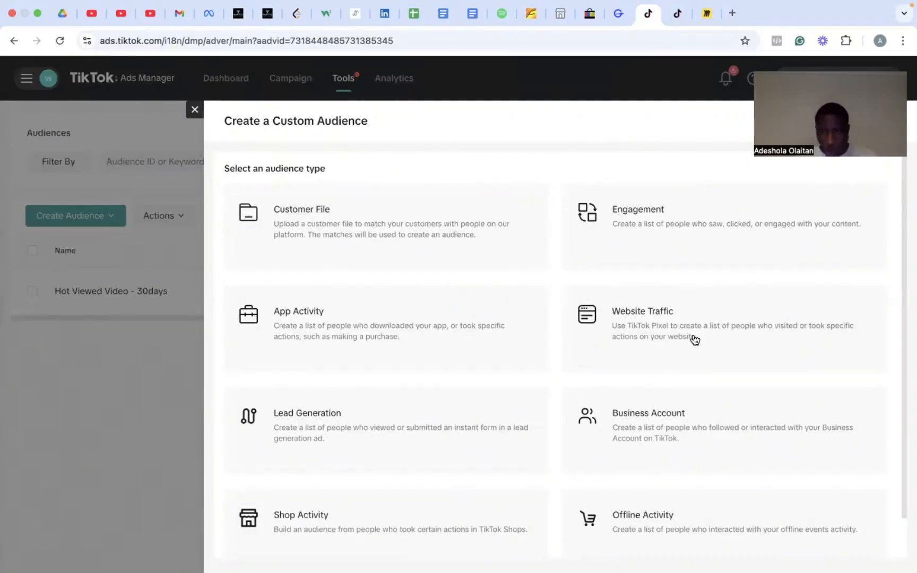
pyautogui.click(653, 334)
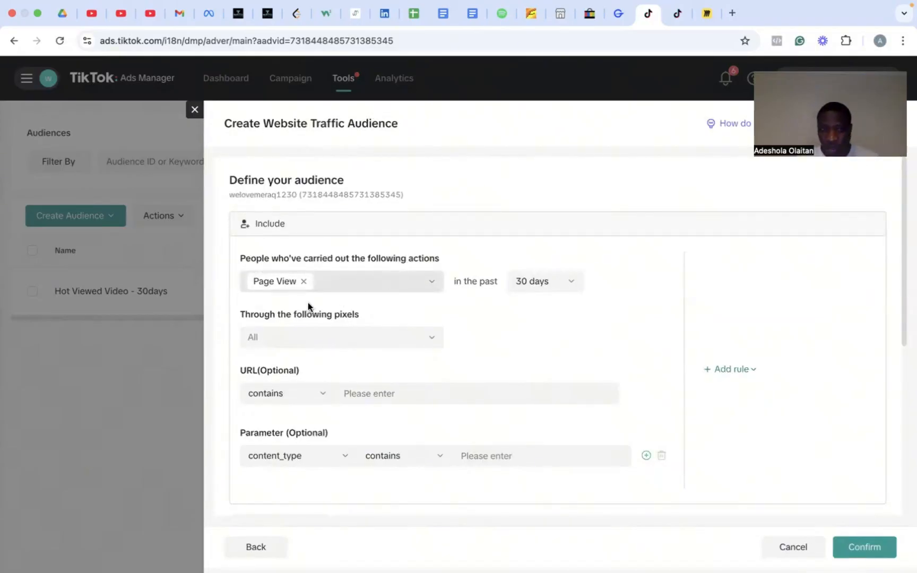
# Replace Page View with View Content and Add to Cart as the included website actions.
pyautogui.click(301, 289)
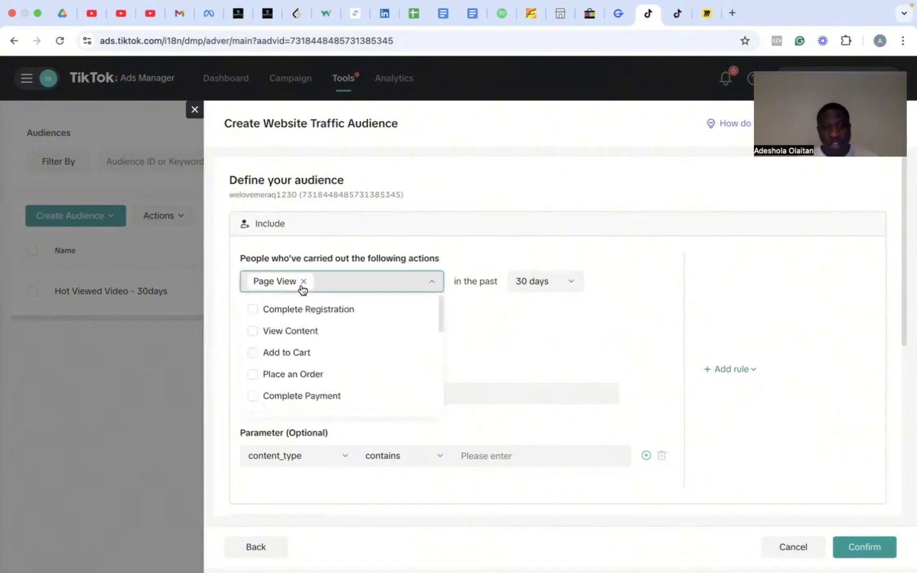
pyautogui.click(304, 281)
pyautogui.click(305, 281)
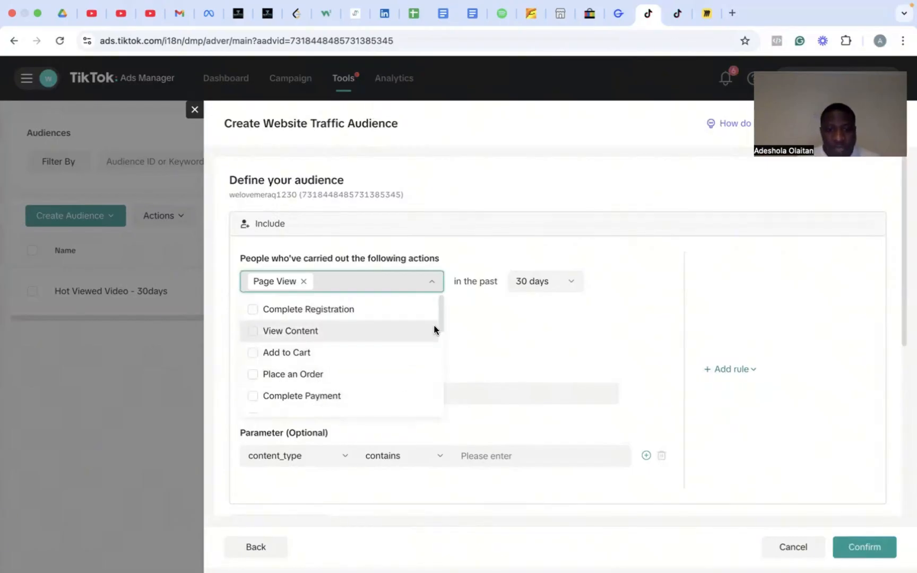
pyautogui.moveTo(440, 325)
pyautogui.mouseDown()
pyautogui.moveTo(430, 413)
pyautogui.moveTo(441, 315)
pyautogui.mouseUp()
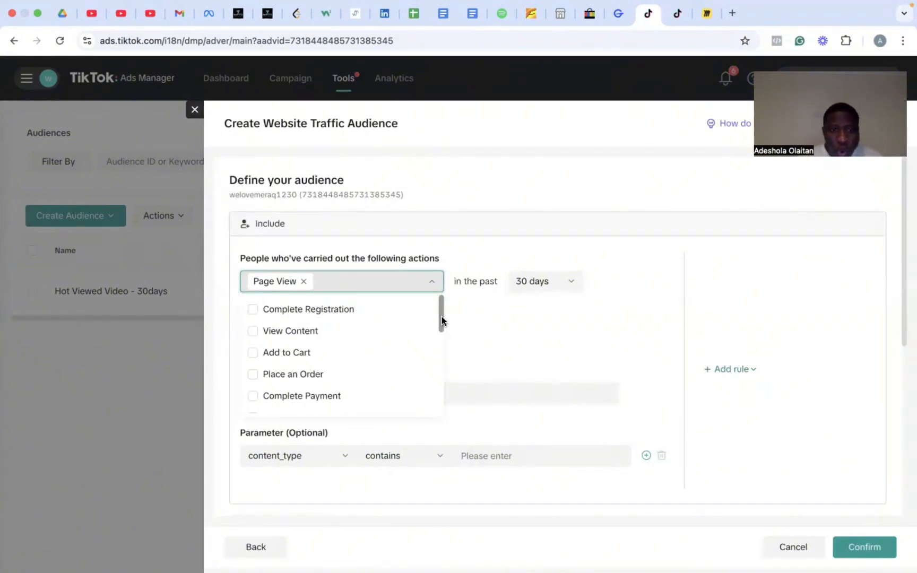
pyautogui.click(255, 331)
pyautogui.click(303, 281)
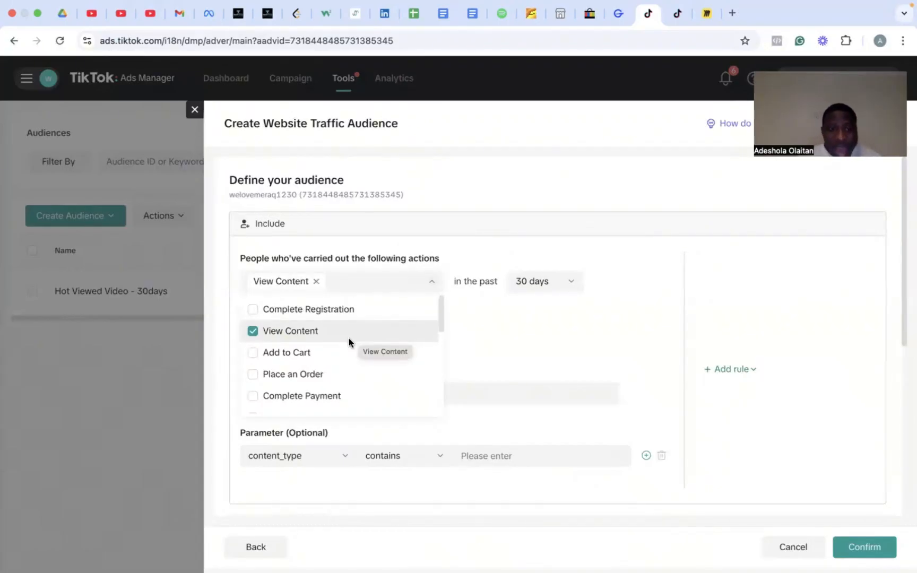
pyautogui.click(251, 351)
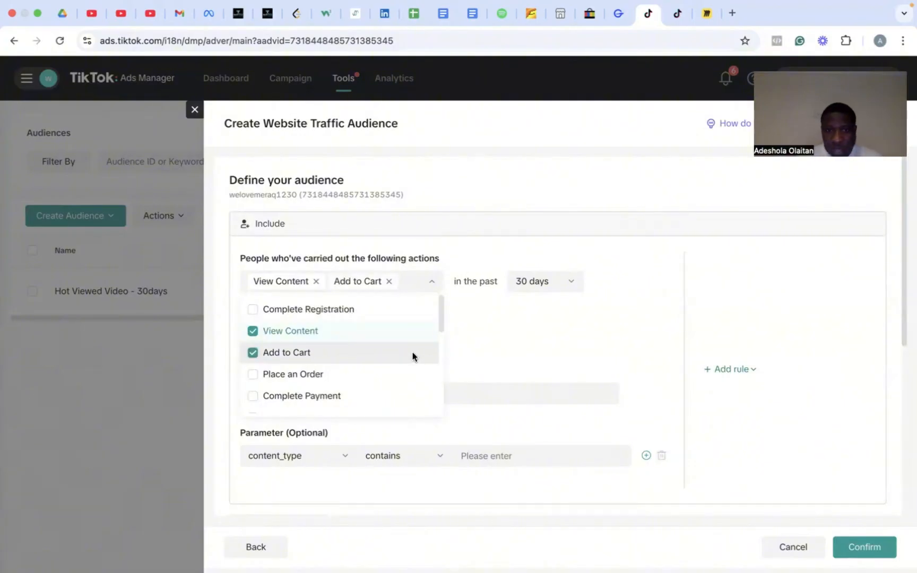
# Add Initiate Checkout to the website actions included in the audience rule.
pyautogui.moveTo(441, 312); pyautogui.dragTo(440, 330)
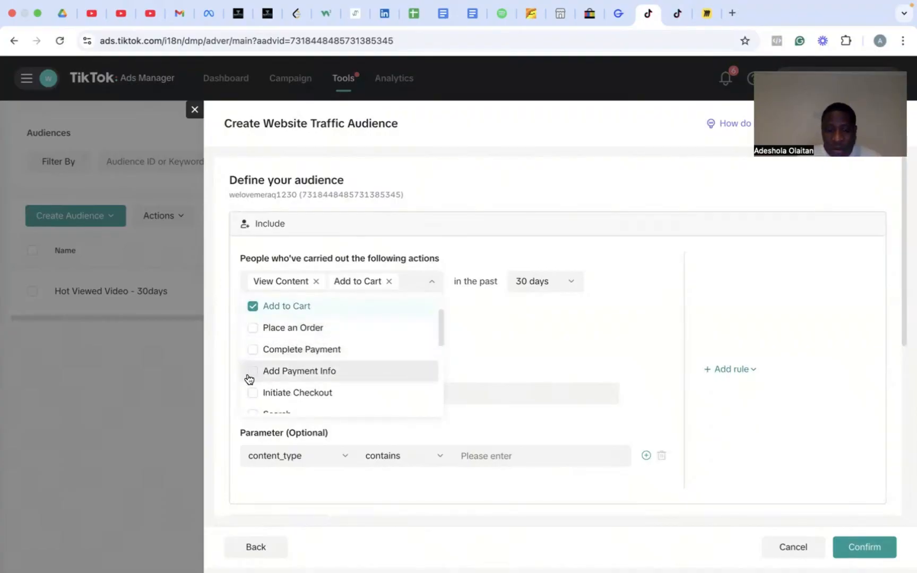
pyautogui.moveTo(439, 331); pyautogui.dragTo(439, 342)
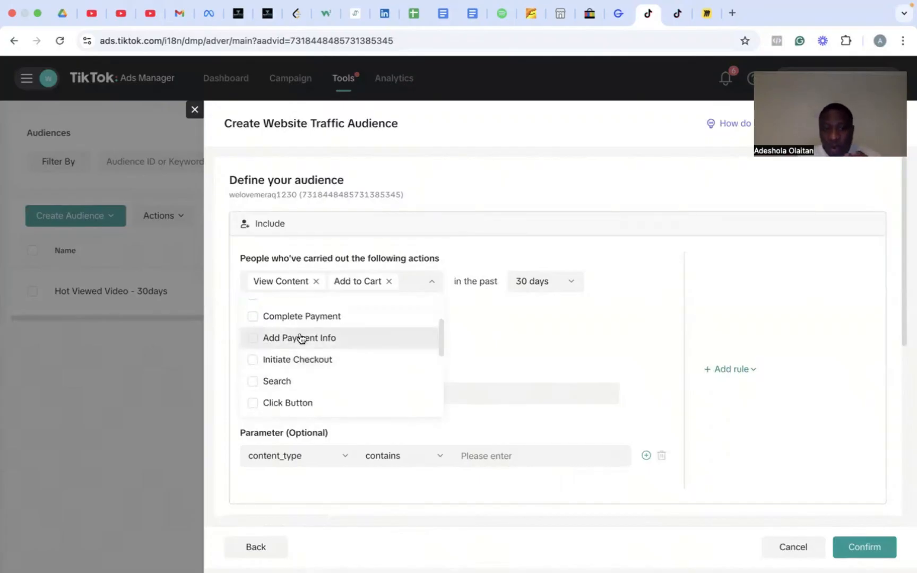
pyautogui.click(254, 360)
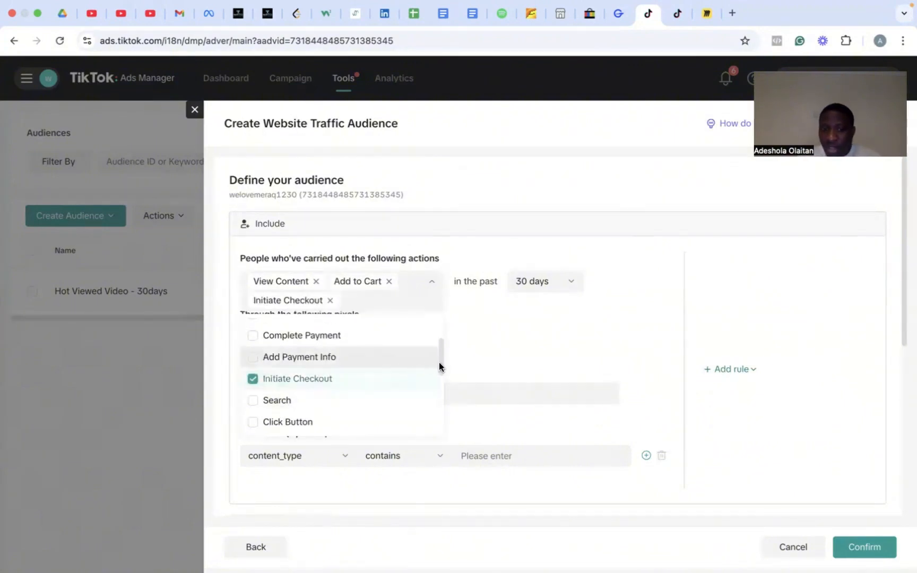
pyautogui.moveTo(439, 363); pyautogui.dragTo(449, 318)
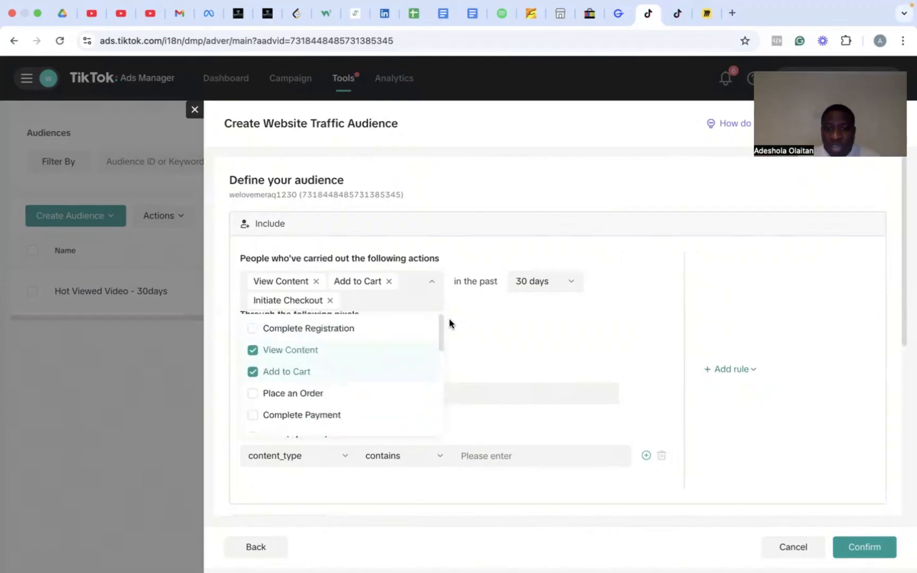
pyautogui.click(473, 331)
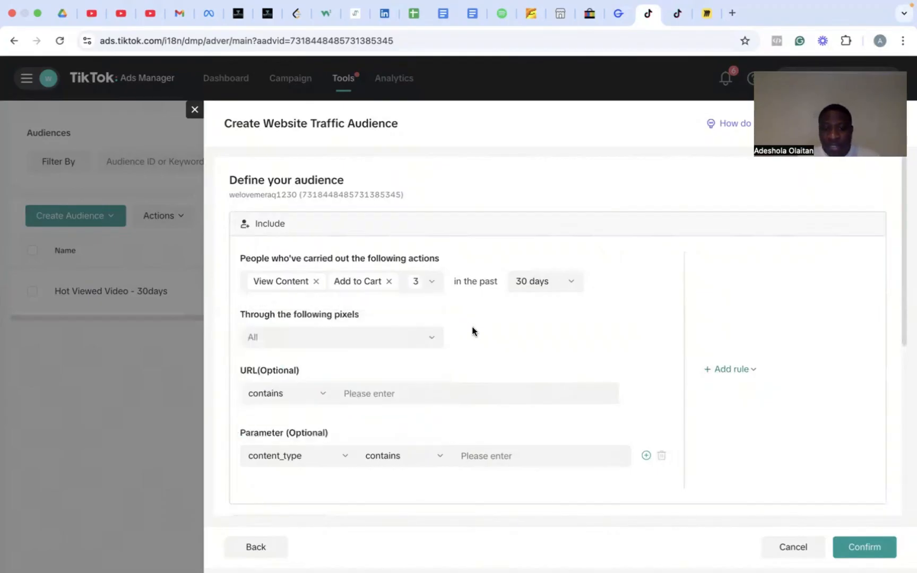
# Examine the selected website actions and the pixels available for the audience rule.
pyautogui.click(430, 287)
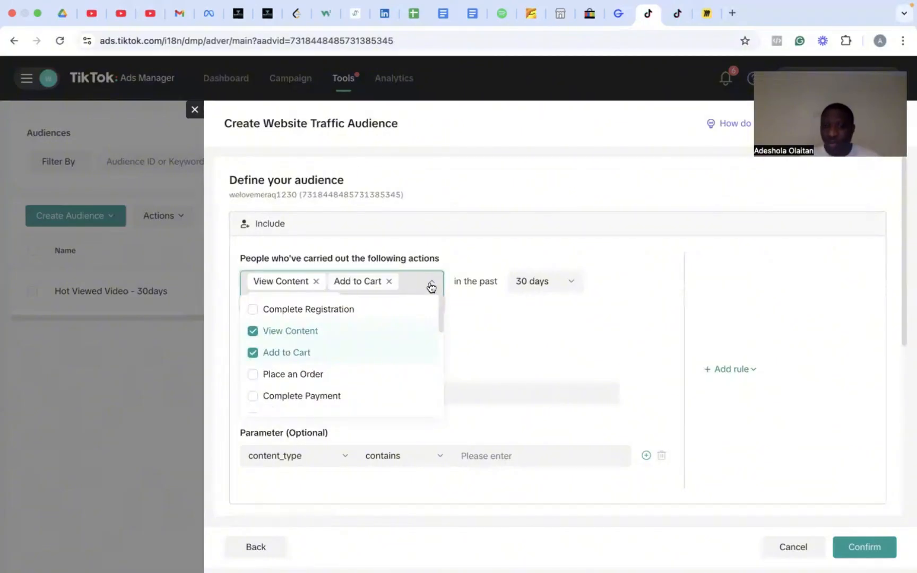
pyautogui.click(506, 318)
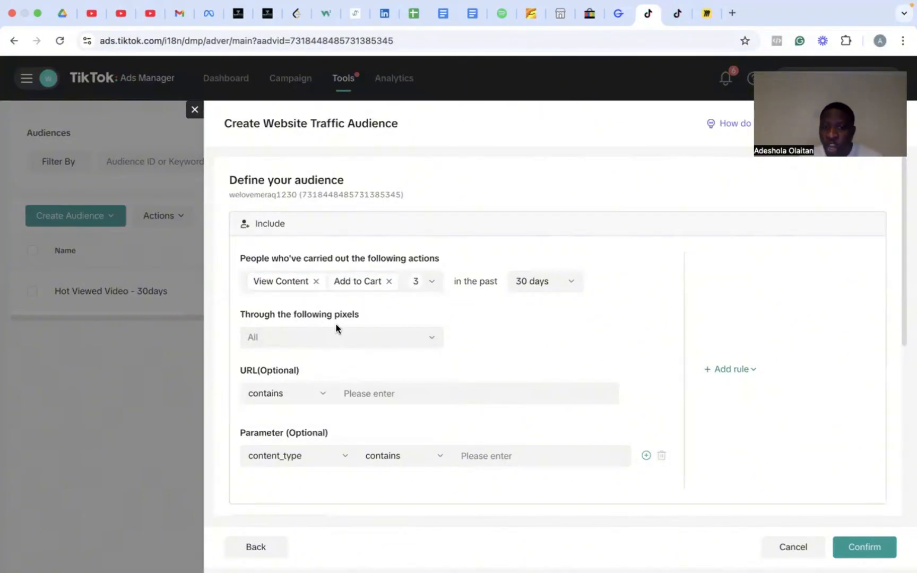
pyautogui.click(371, 345)
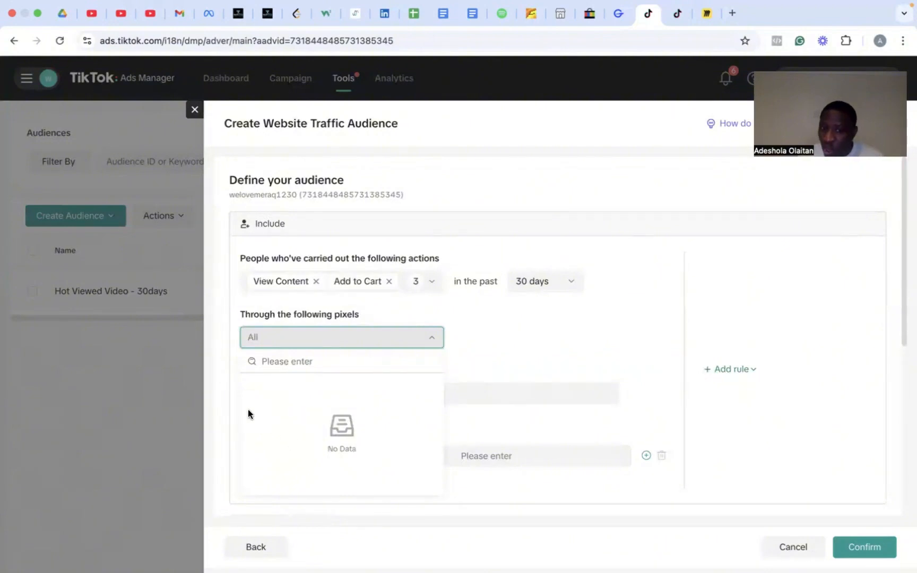
pyautogui.click(282, 426)
pyautogui.click(511, 324)
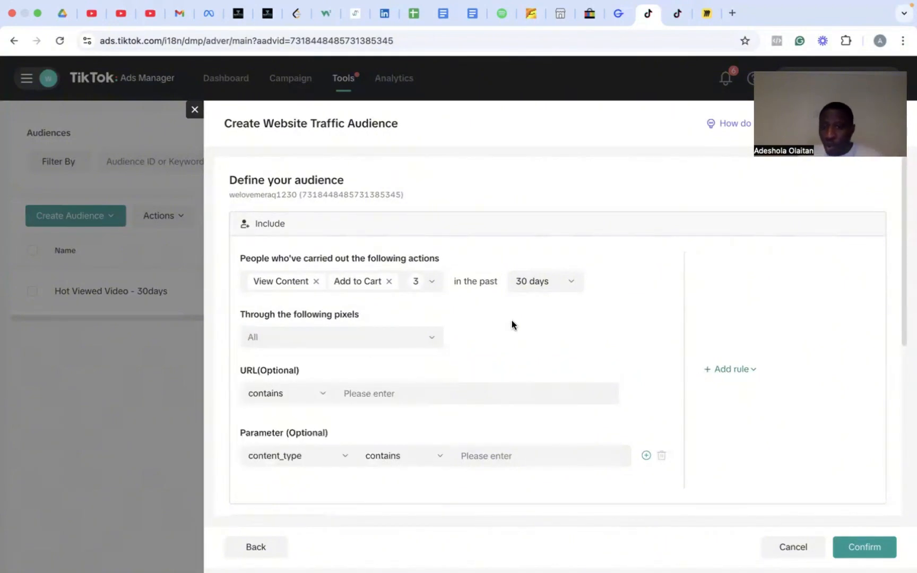
pyautogui.click(427, 285)
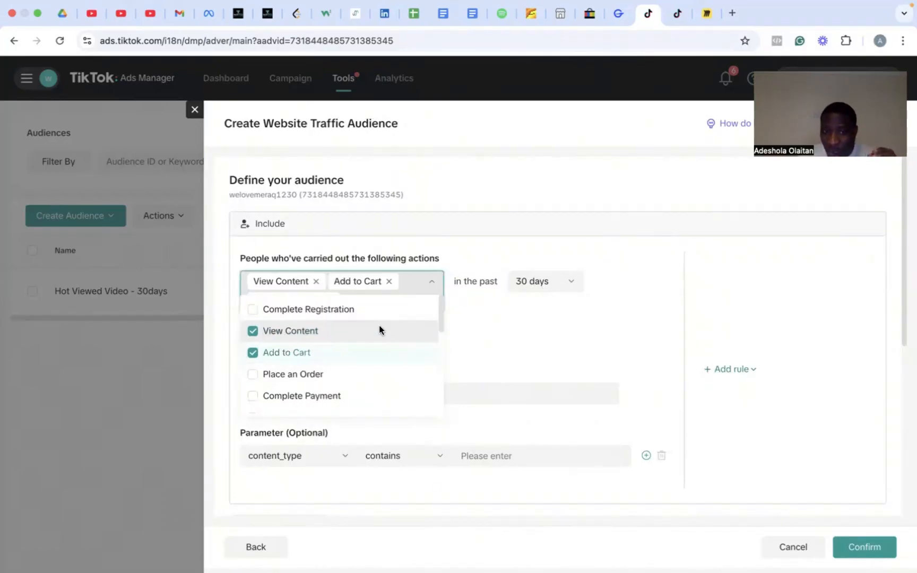
pyautogui.moveTo(441, 318); pyautogui.dragTo(440, 347)
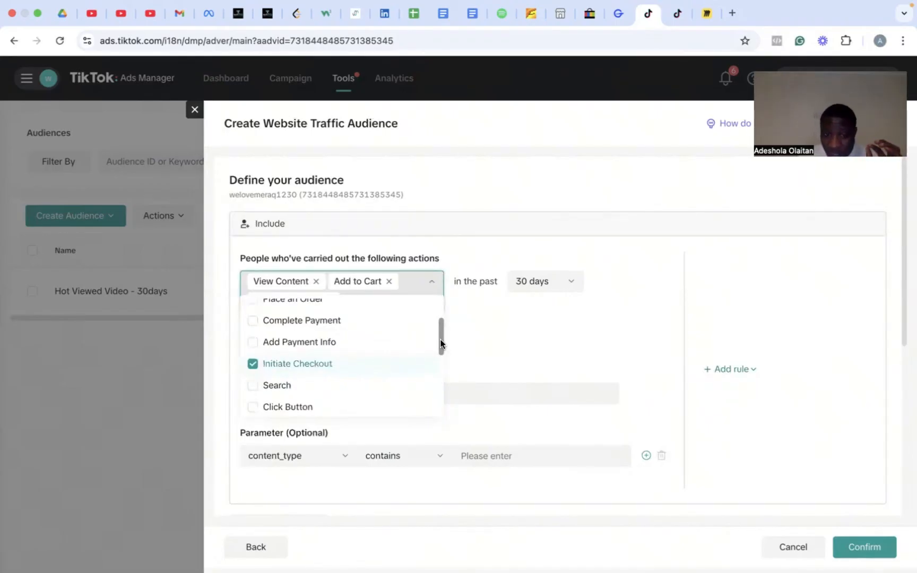
pyautogui.scroll(-5, 441, 343)
pyautogui.click(545, 358)
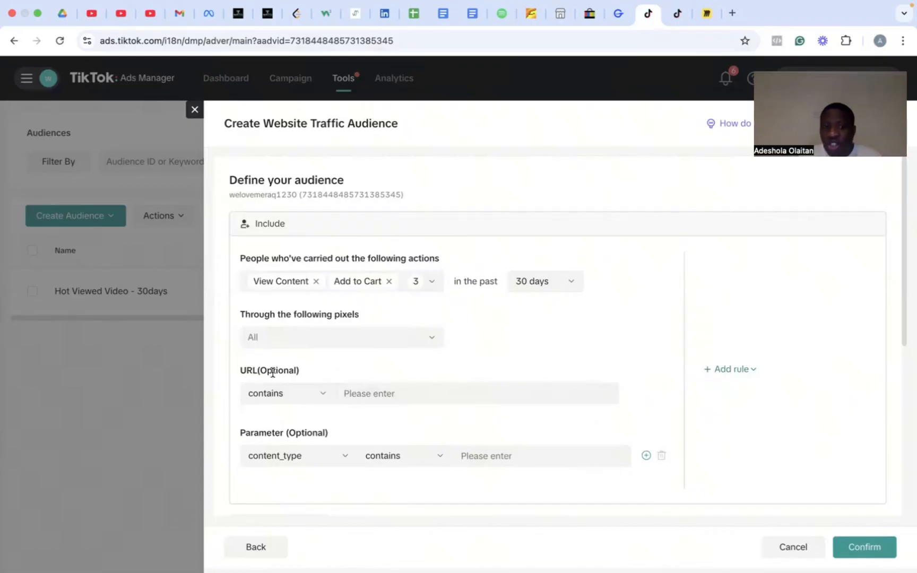
pyautogui.click(311, 397)
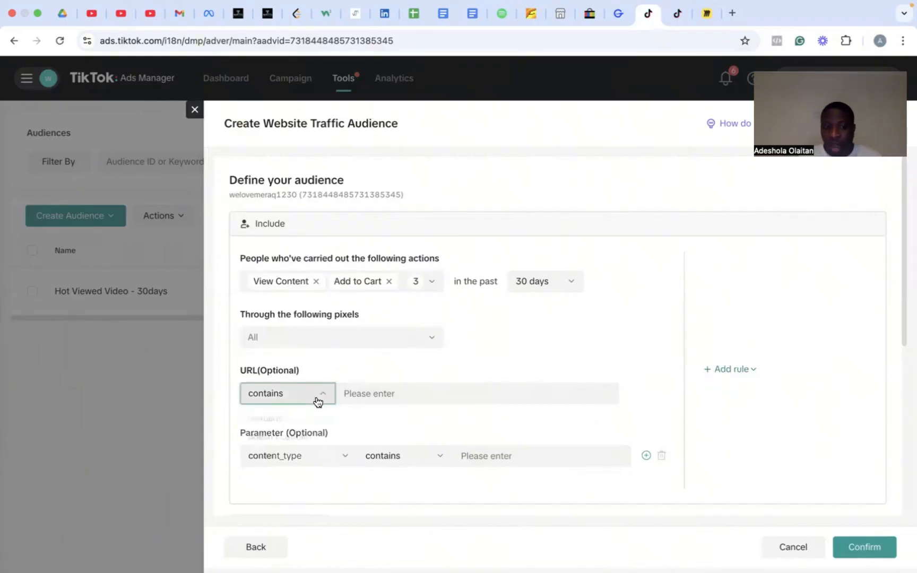
pyautogui.click(437, 367)
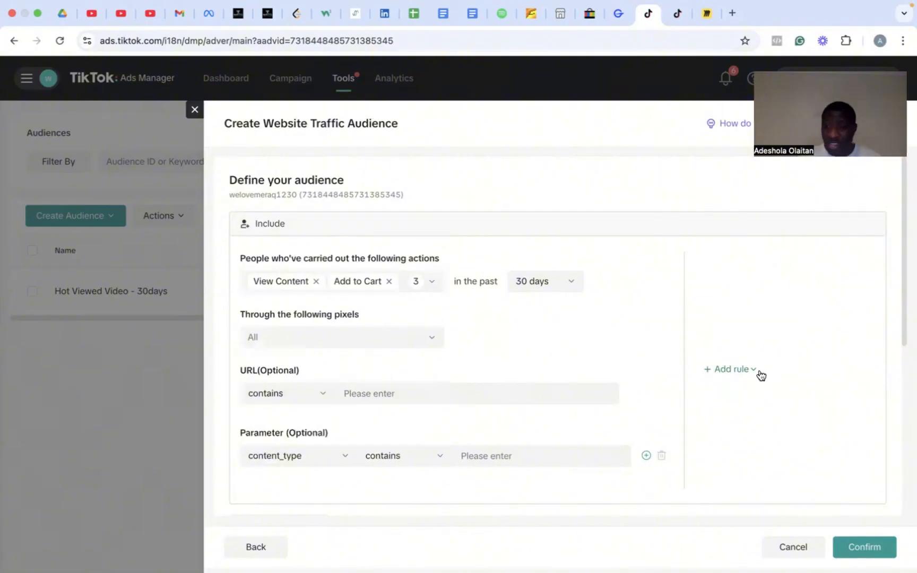
# Name the website traffic audience "Website Engagement - 30 days" and turn on Audience Enhancement.
pyautogui.moveTo(902, 318); pyautogui.dragTo(883, 441)
pyautogui.scroll(-4, 878, 461)
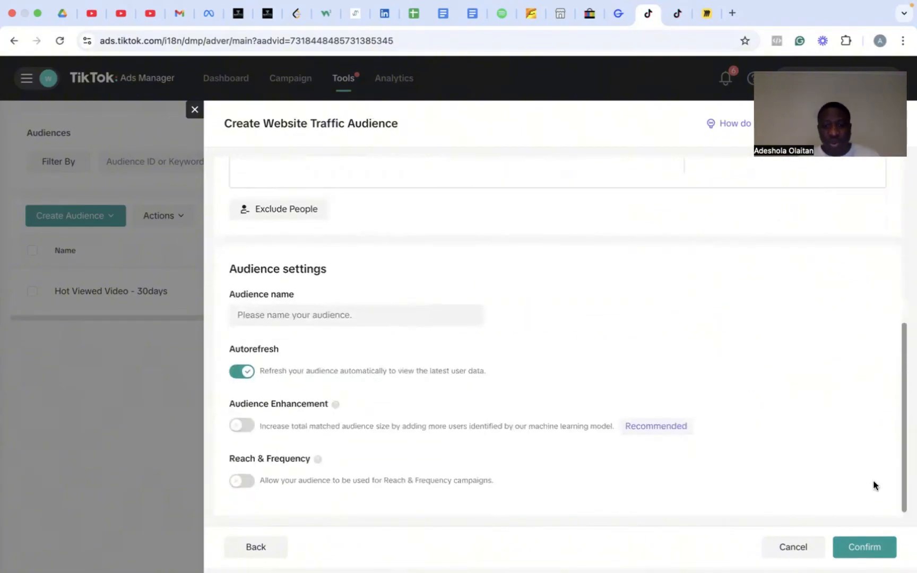
pyautogui.click(355, 314)
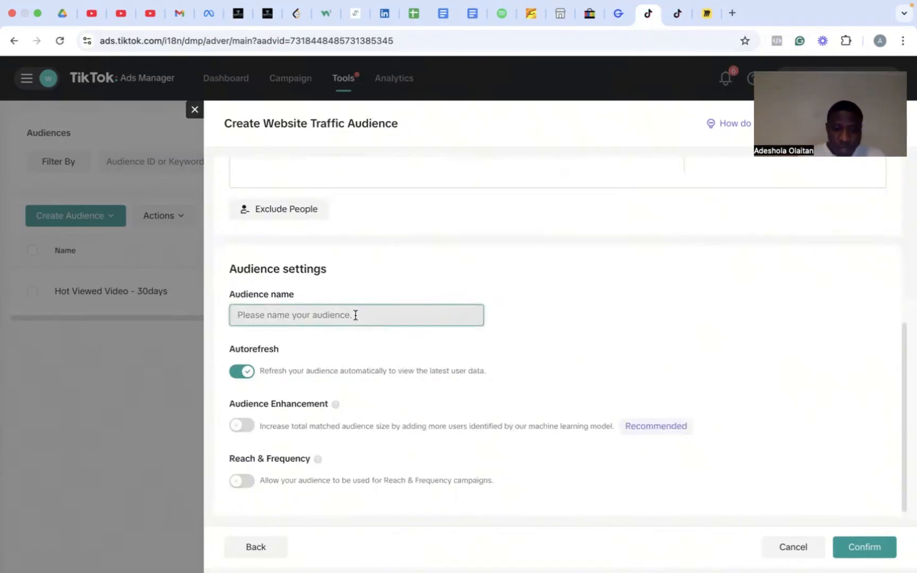
pyautogui.write('W')
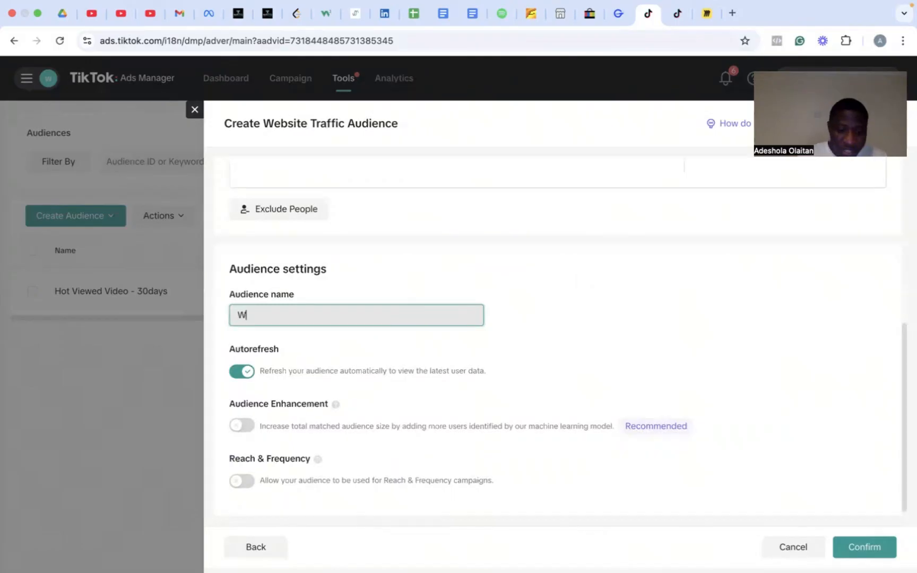
pyautogui.write('ebsiute')
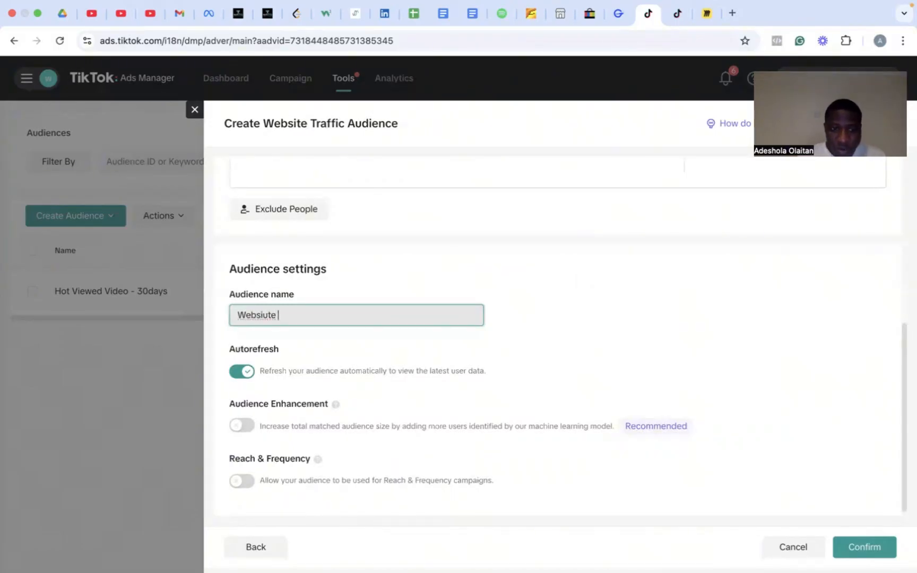
pyautogui.press('BackSpace')
pyautogui.press('BackSpace')
pyautogui.press('BackSpace')
pyautogui.press('BackSpace')
pyautogui.write('te Engagement')
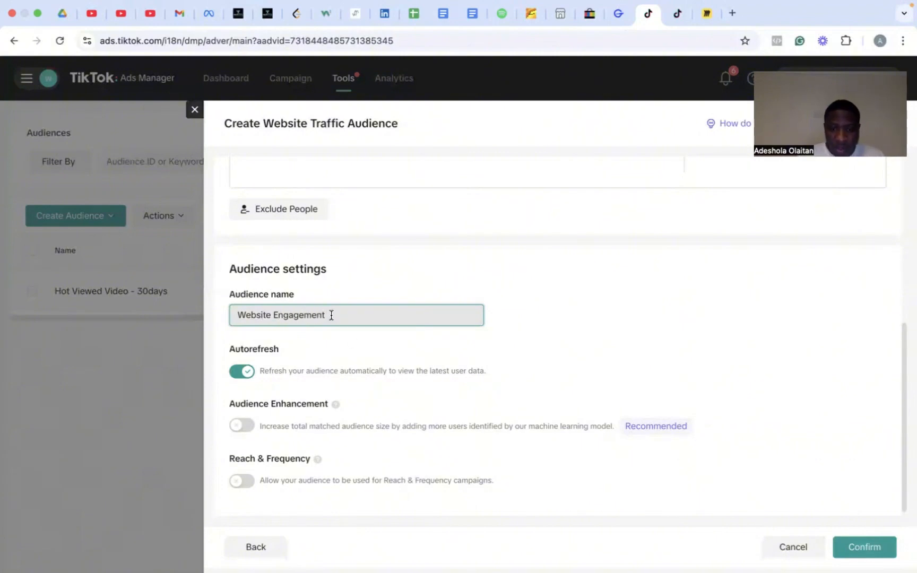
pyautogui.write(' - 30')
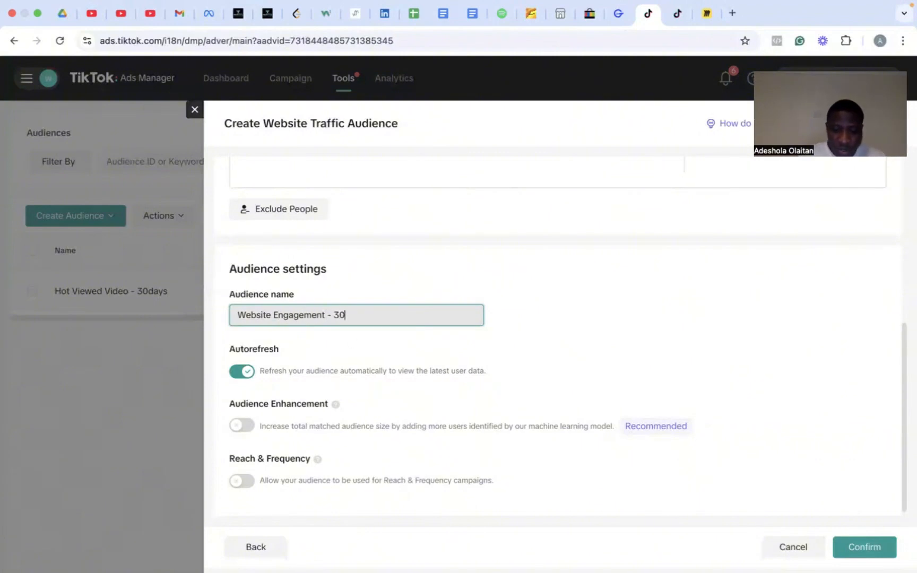
pyautogui.write(' days')
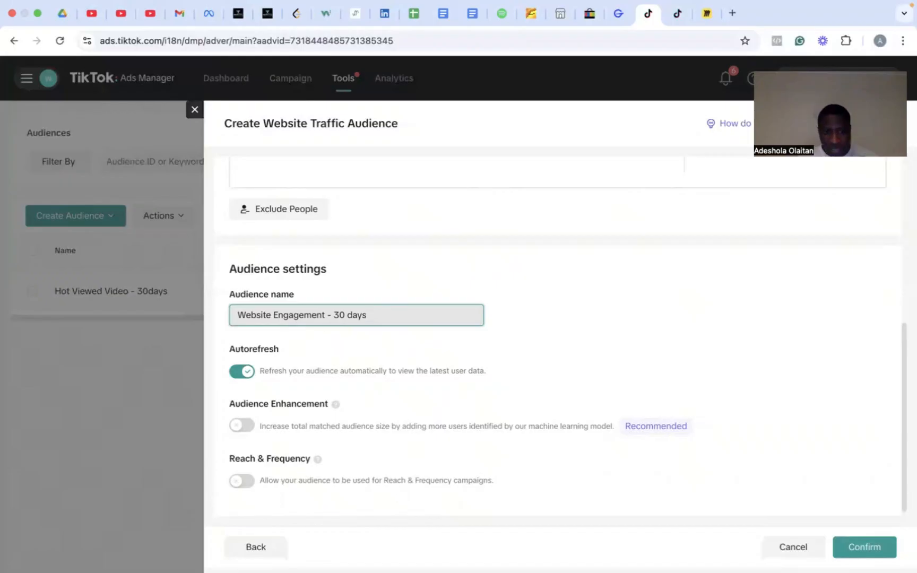
pyautogui.click(240, 425)
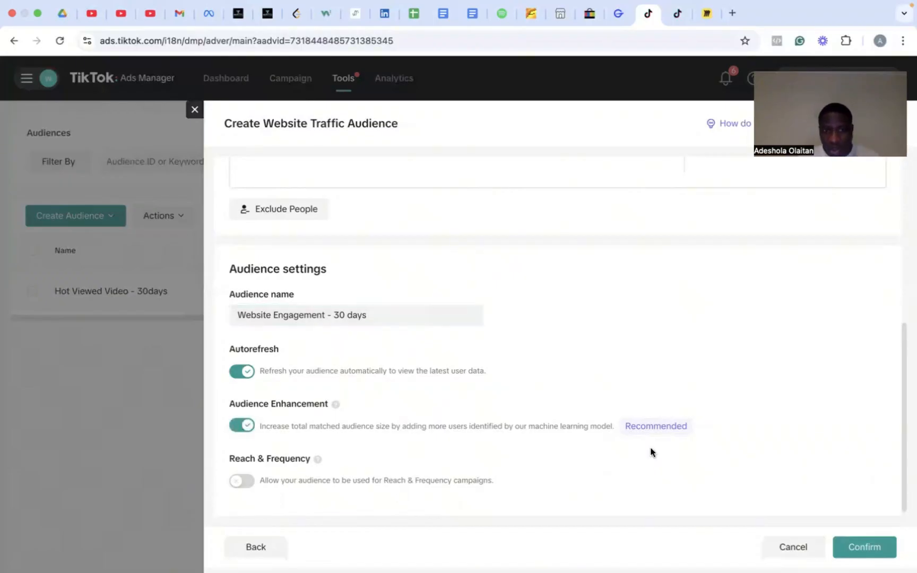
# Remove View Content and Initiate Checkout from the included website actions, keeping only Add to Cart, and create the audience.
pyautogui.moveTo(906, 423); pyautogui.dragTo(901, 237)
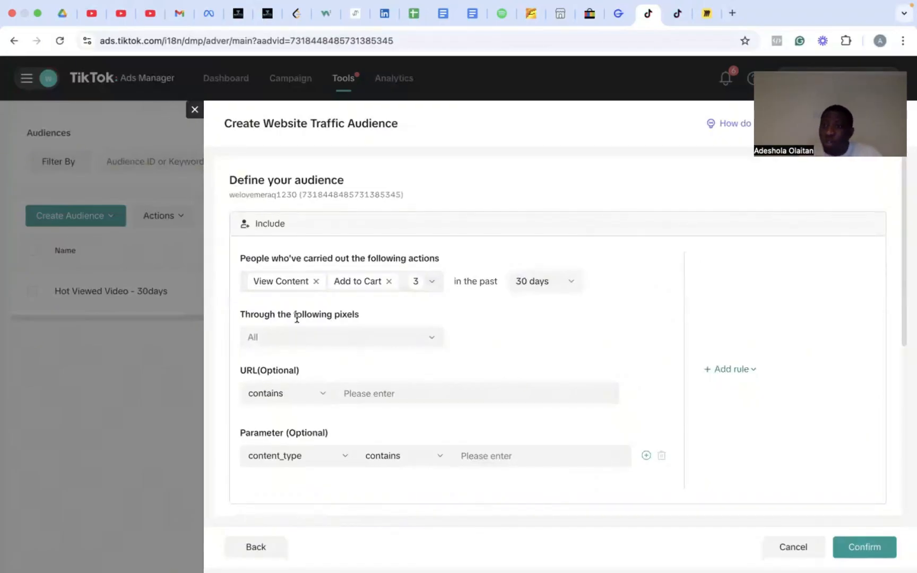
pyautogui.click(428, 286)
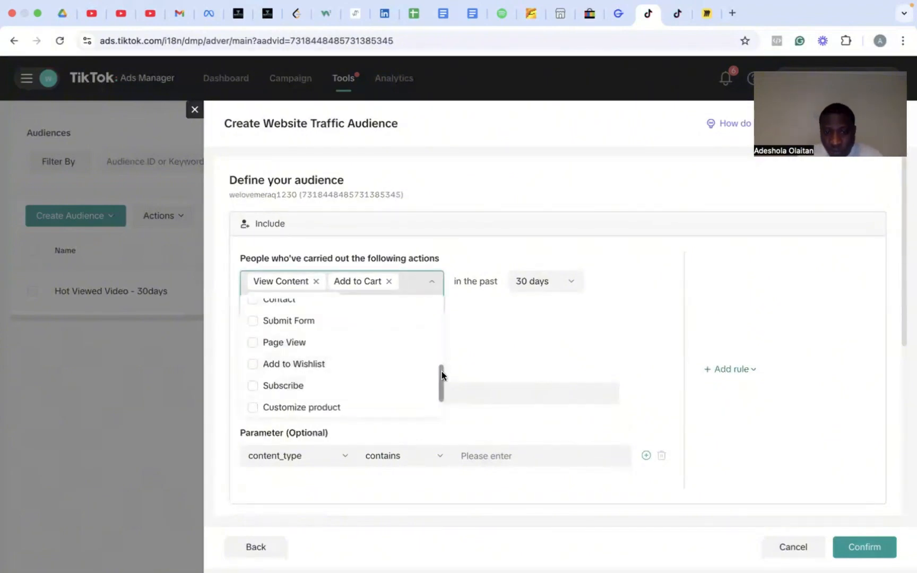
pyautogui.moveTo(441, 370); pyautogui.dragTo(442, 300)
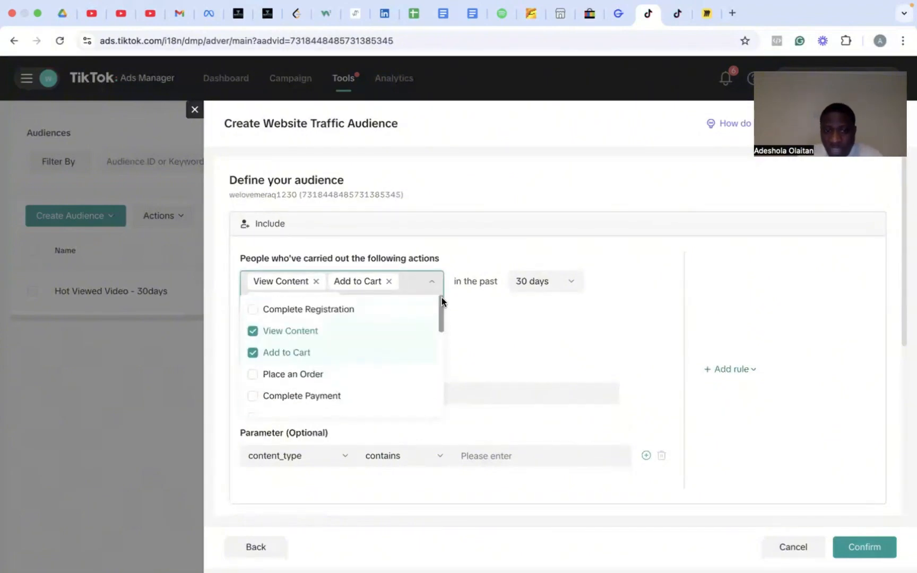
pyautogui.click(253, 330)
pyautogui.moveTo(442, 326); pyautogui.dragTo(439, 353)
pyautogui.click(252, 333)
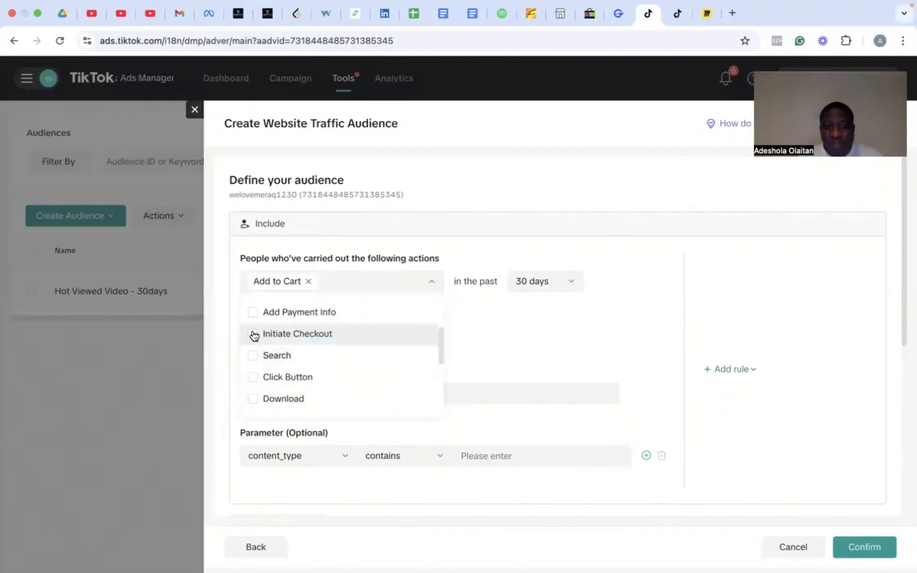
pyautogui.moveTo(441, 332); pyautogui.dragTo(442, 282)
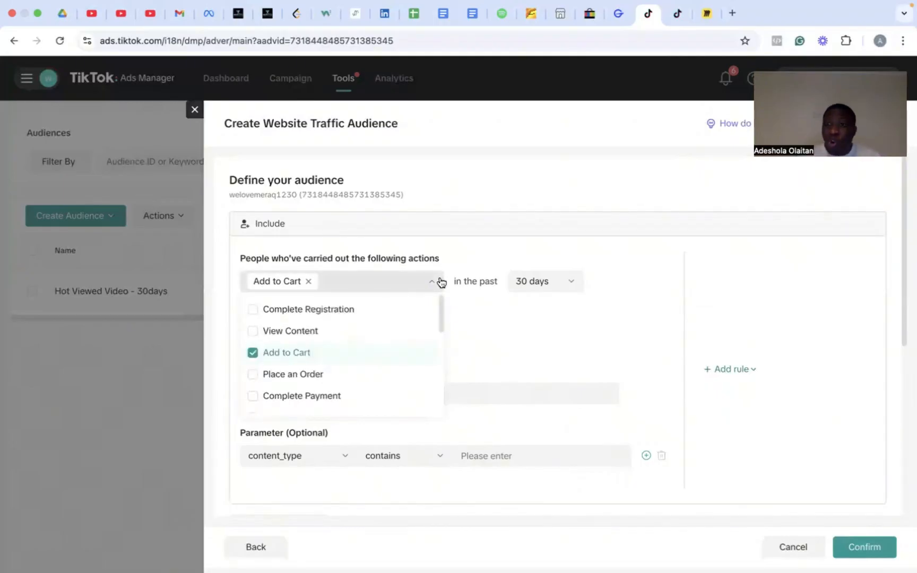
pyautogui.click(513, 336)
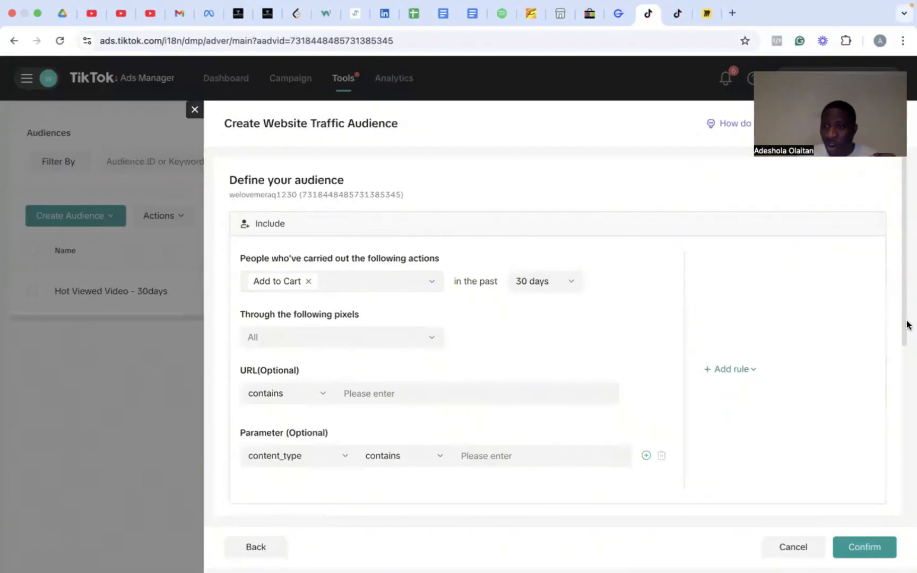
pyautogui.moveTo(905, 324); pyautogui.dragTo(906, 524)
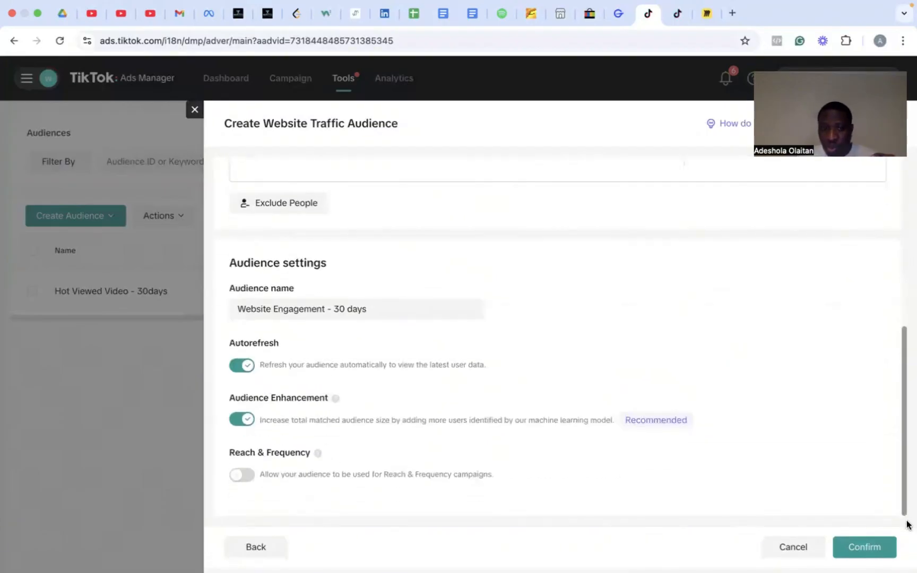
pyautogui.click(870, 542)
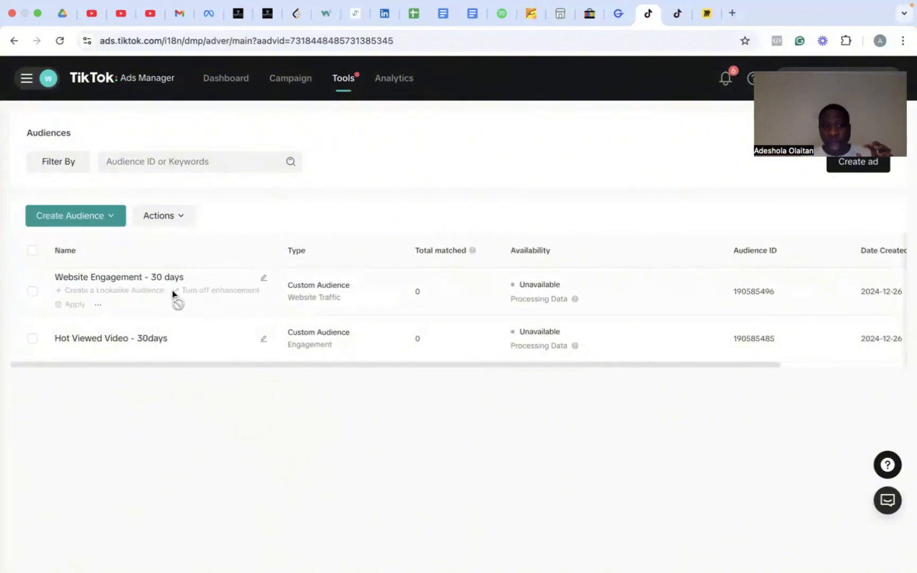
# Rename the website traffic audience to "Added Product To cart Website - 30 days".
pyautogui.click(265, 280)
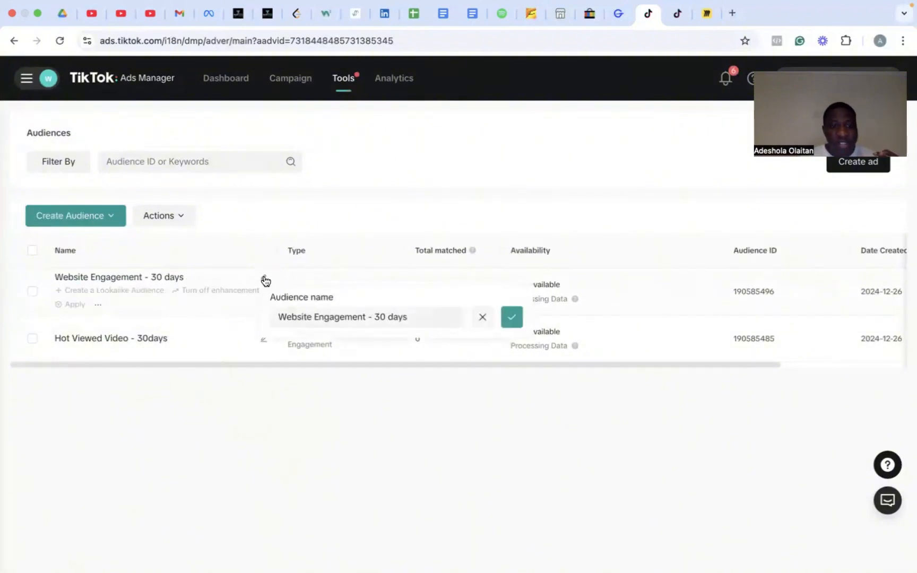
pyautogui.click(310, 318)
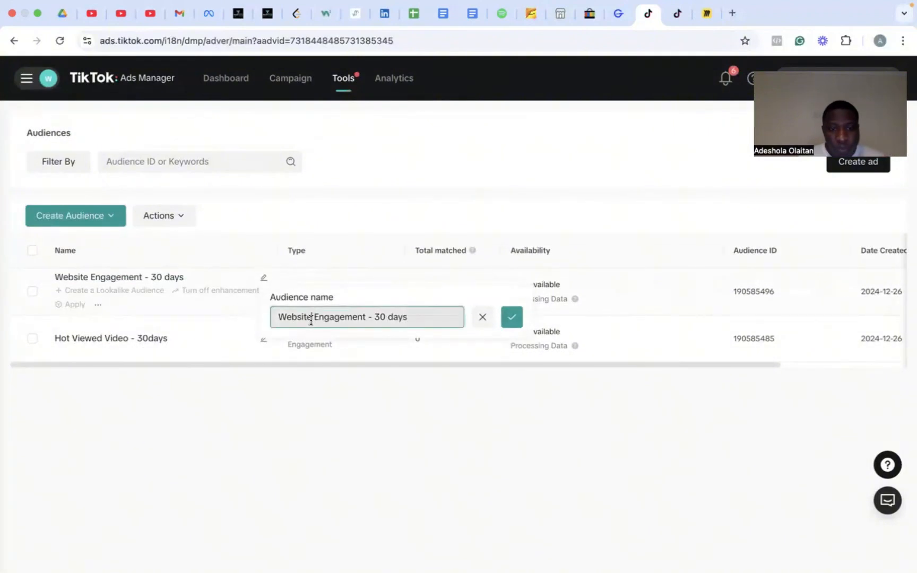
pyautogui.press('Right')
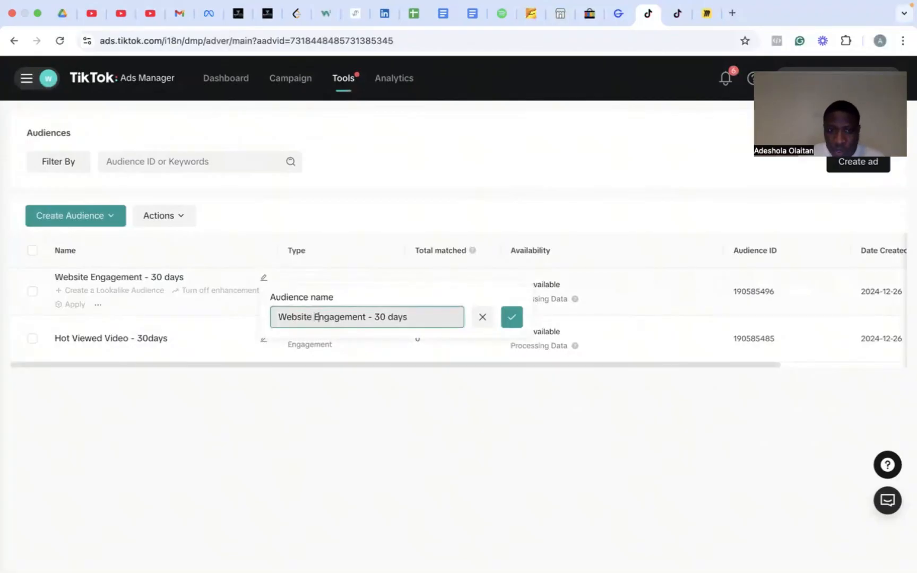
pyautogui.press('Right')
pyautogui.press('Right')
pyautogui.press('Right')
pyautogui.press('Right')
pyautogui.press('Right')
pyautogui.press('Right')
pyautogui.press('Right')
pyautogui.press('Right')
pyautogui.press('Right')
pyautogui.press('Right')
pyautogui.press('BackSpace')
pyautogui.press('BackSpace')
pyautogui.press('BackSpace')
pyautogui.press('BackSpace')
pyautogui.press('BackSpace')
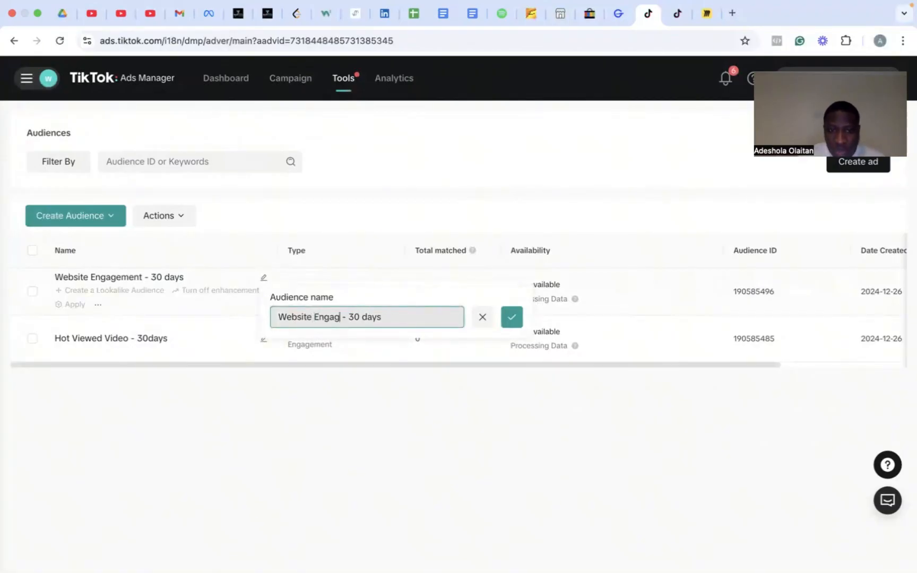
pyautogui.press('BackSpace')
pyautogui.press('BackSpace')
pyautogui.press('BackSpace')
pyautogui.press('BackSpace')
pyautogui.press('BackSpace')
pyautogui.press('Left')
pyautogui.press('Left')
pyautogui.press('Left')
pyautogui.press('Left')
pyautogui.press('Left')
pyautogui.press('Left')
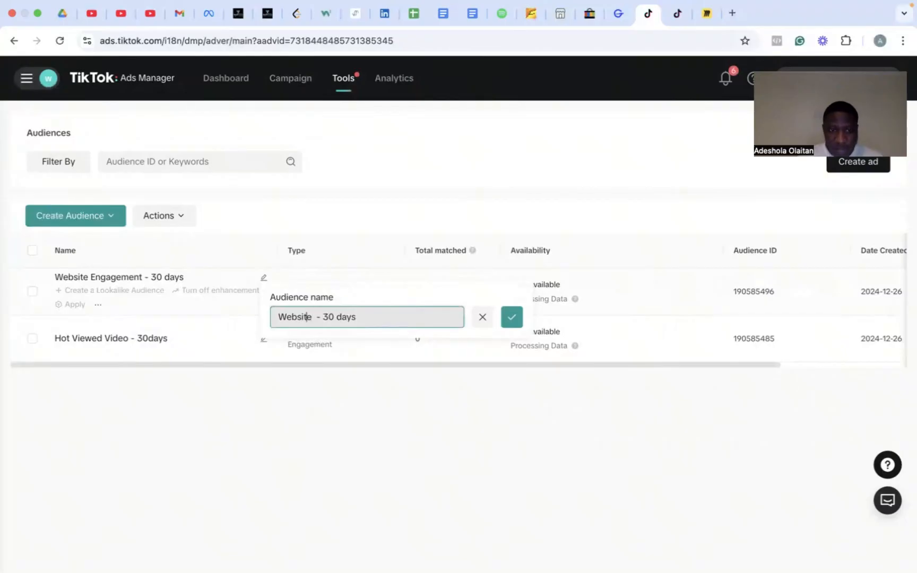
pyautogui.write('Added ')
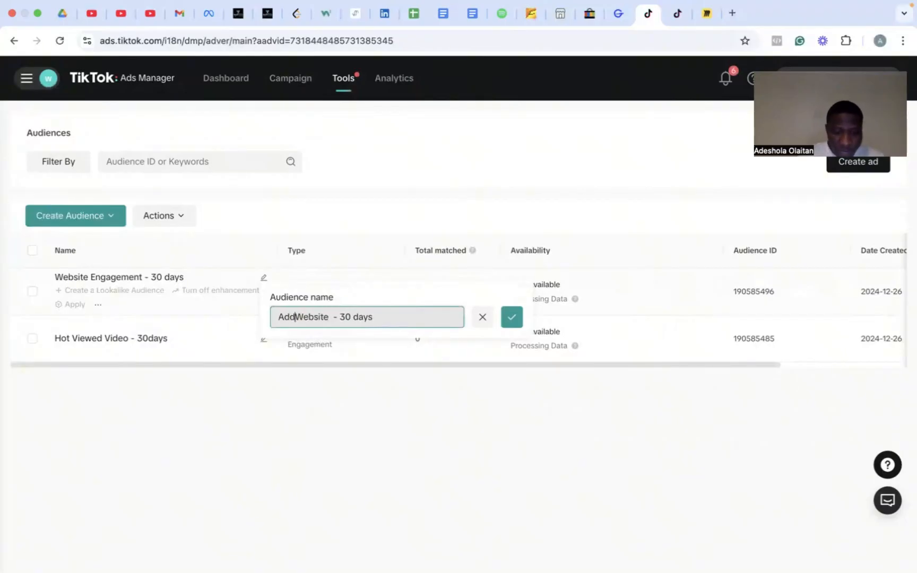
pyautogui.write('Pordu')
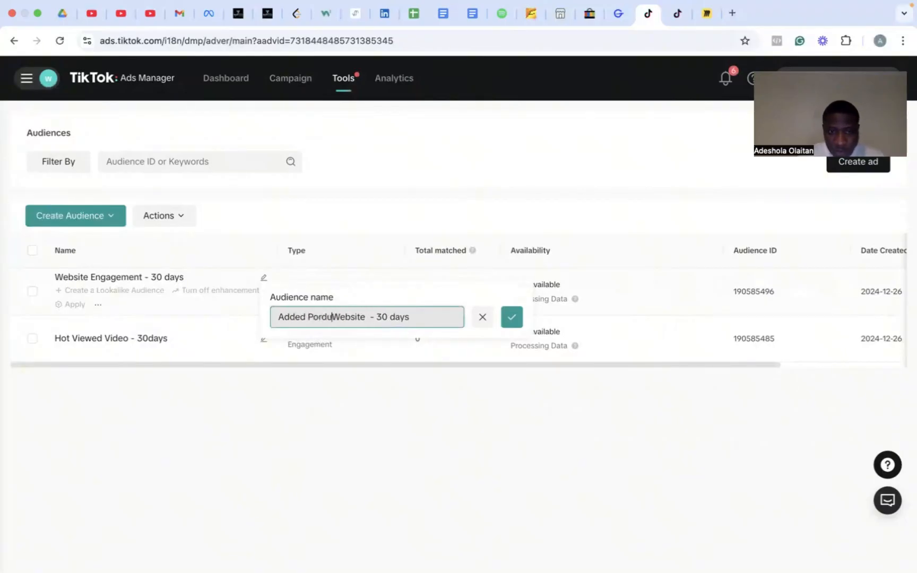
pyautogui.press('BackSpace')
pyautogui.press('BackSpace')
pyautogui.press('BackSpace')
pyautogui.write('rodiuct')
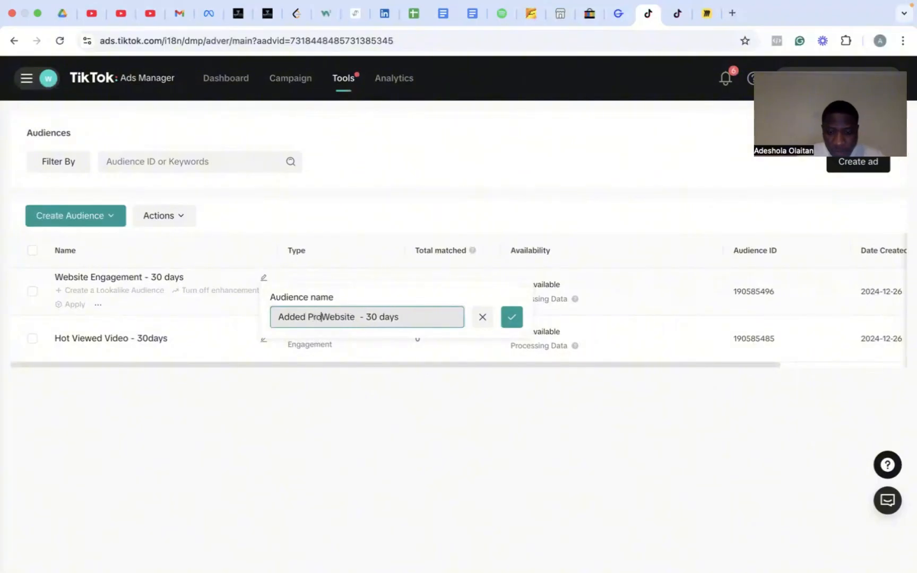
pyautogui.press('BackSpace')
pyautogui.press('BackSpace')
pyautogui.press('BackSpace')
pyautogui.press('BackSpace')
pyautogui.write('uct T')
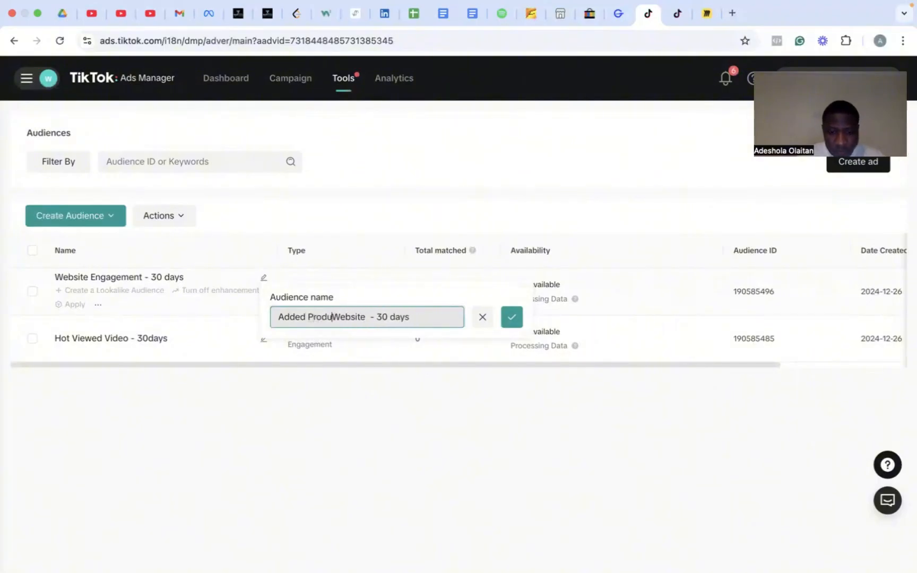
pyautogui.write('o cart')
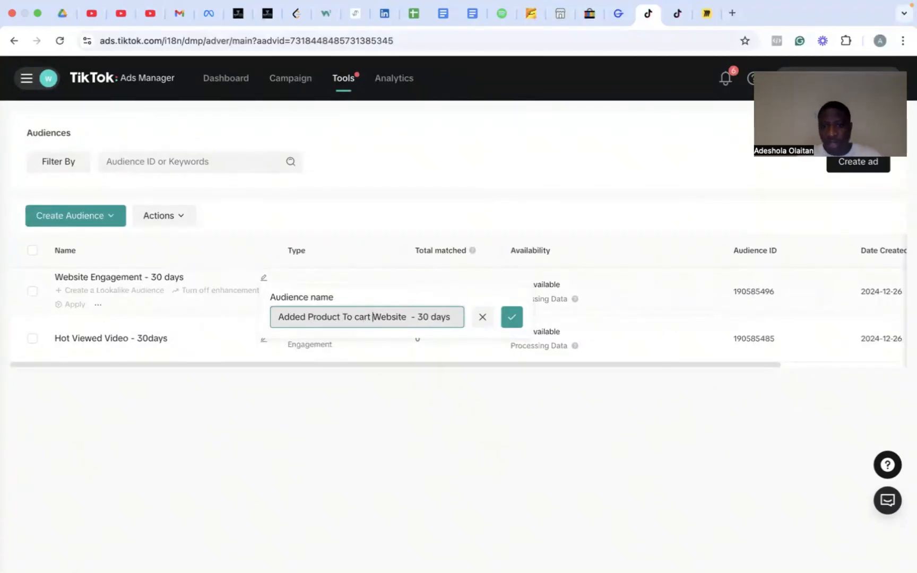
pyautogui.click(512, 321)
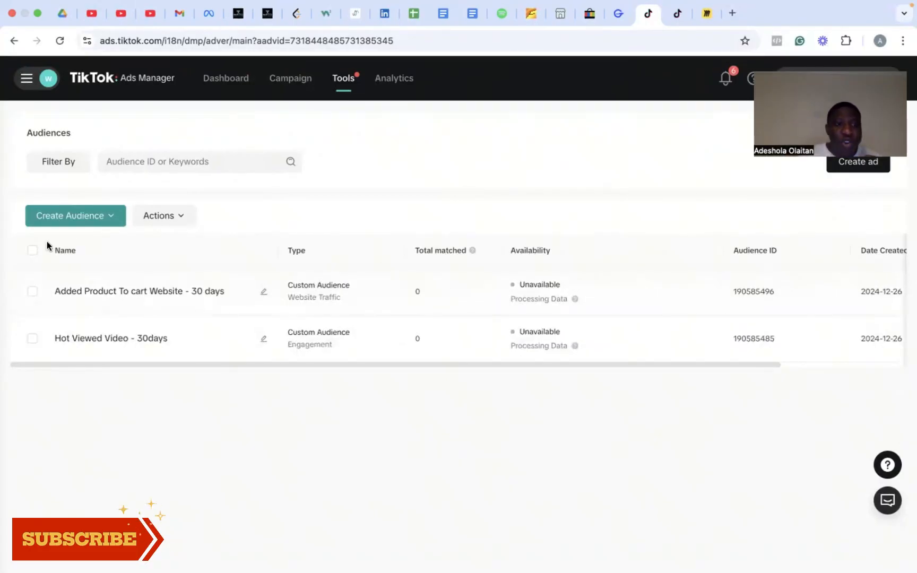
# Start a new custom audience of the Business Account type.
pyautogui.click(69, 220)
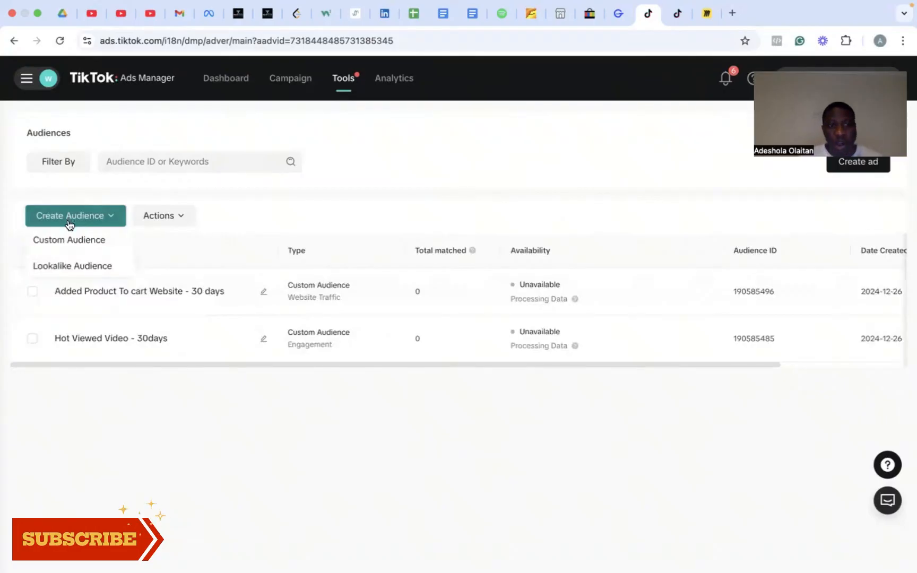
pyautogui.click(68, 239)
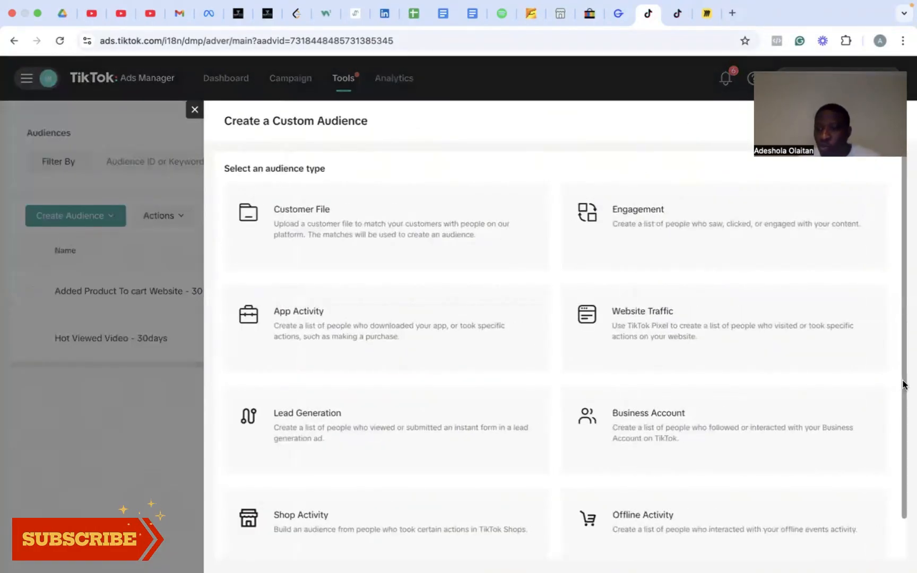
pyautogui.scroll(-1, 903, 419)
pyautogui.scroll(-2, 903, 422)
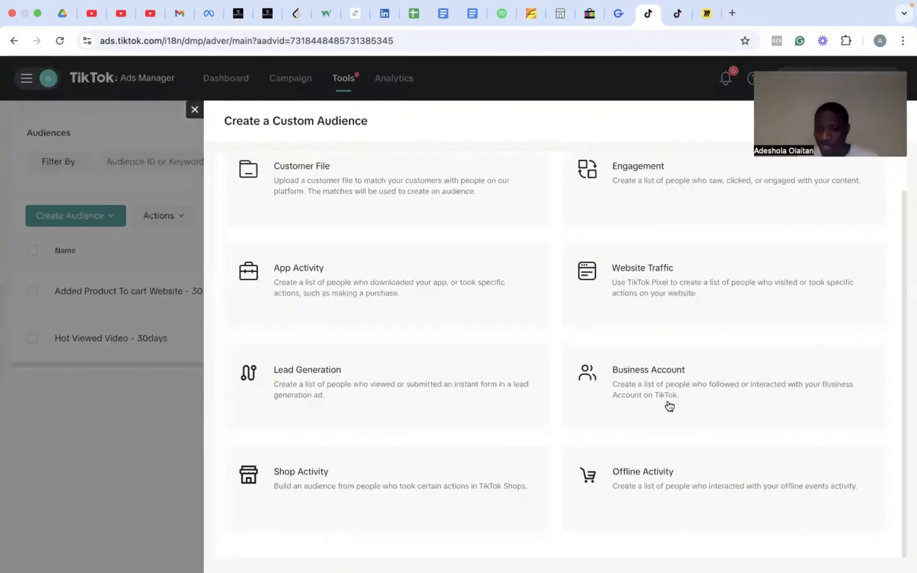
pyautogui.click(647, 391)
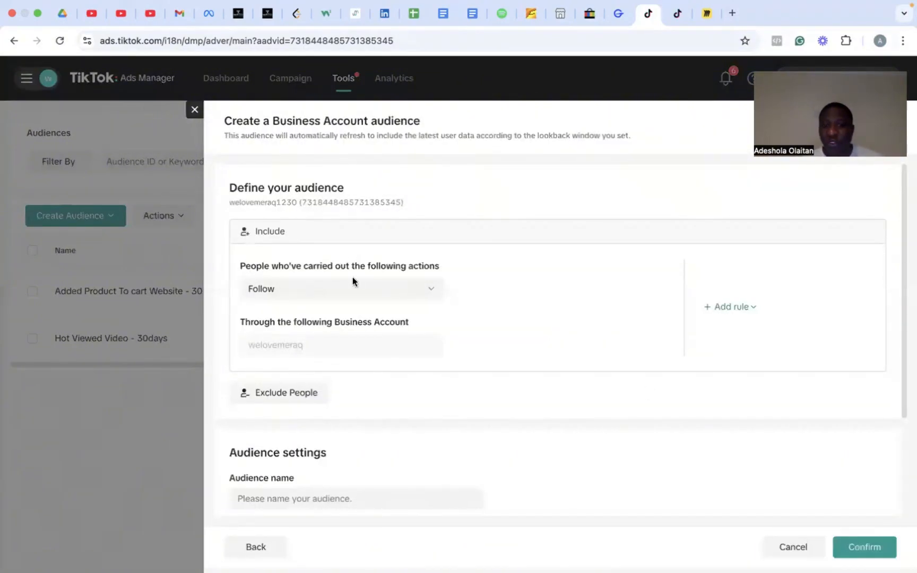
# Review the available Business Account actions and rule options, and include people who carried out the Follow action.
pyautogui.click(405, 297)
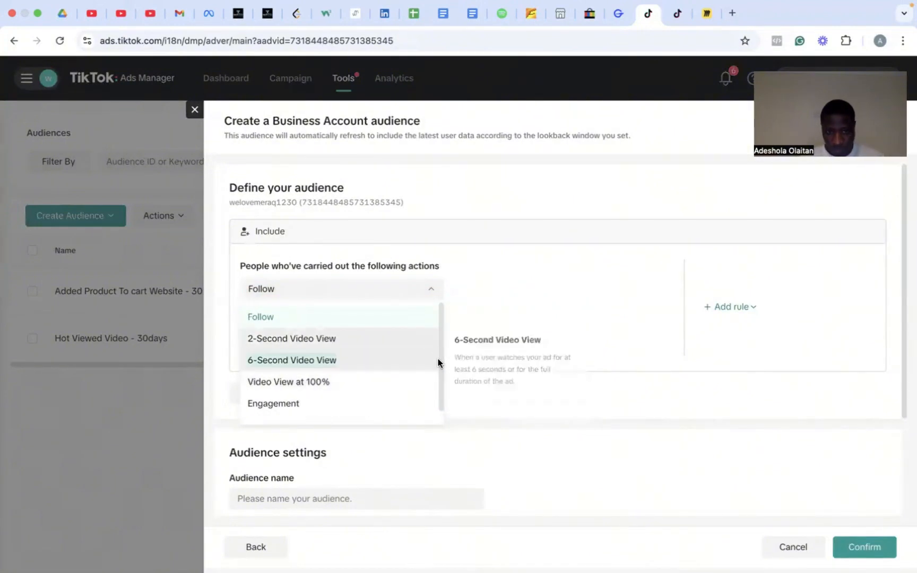
pyautogui.scroll(-1, 442, 372)
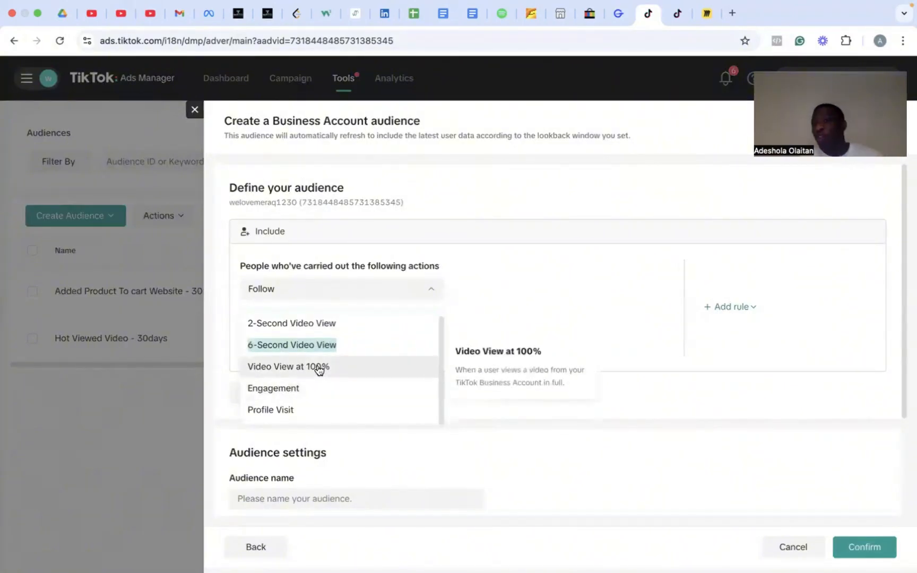
pyautogui.moveTo(441, 367); pyautogui.dragTo(442, 337)
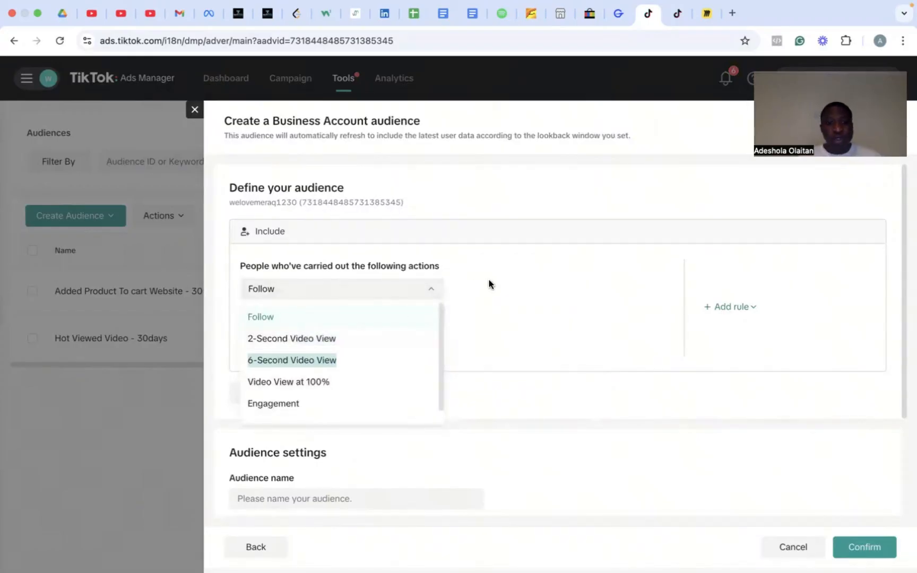
pyautogui.click(308, 317)
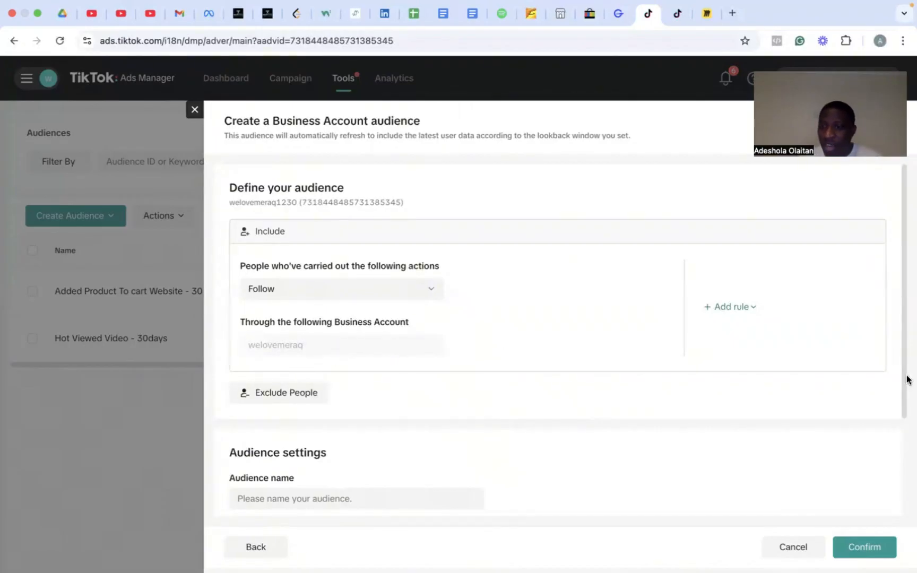
pyautogui.moveTo(905, 381); pyautogui.dragTo(875, 336)
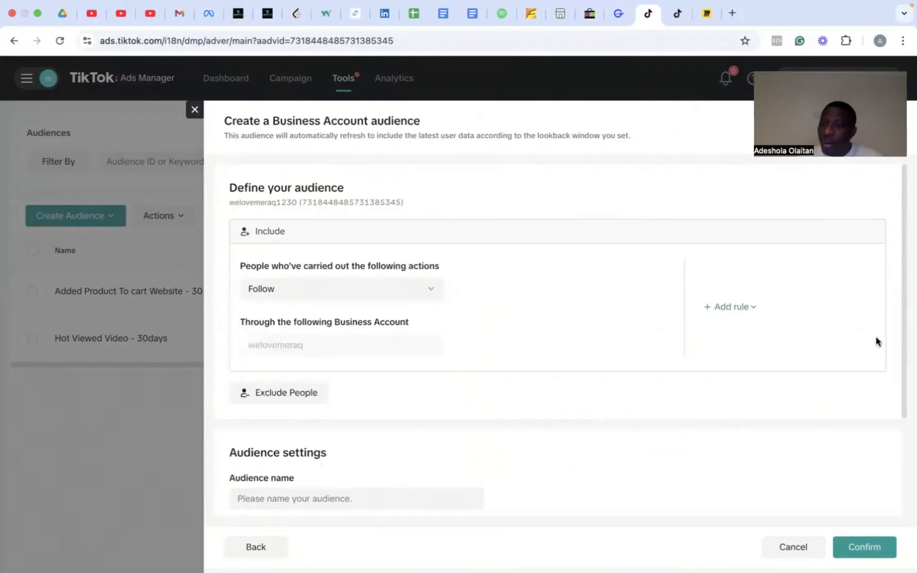
pyautogui.click(732, 307)
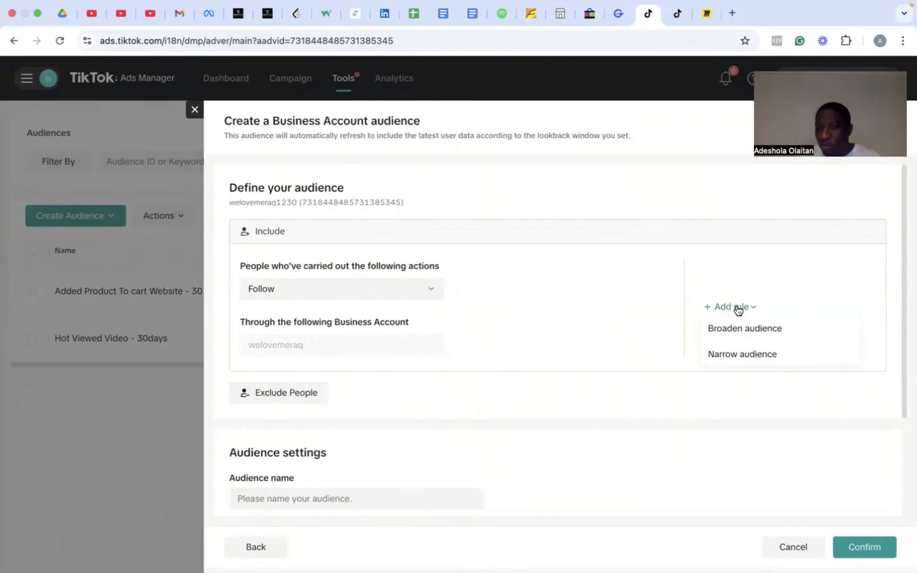
# Name the Business Account audience "Follow Business Account - 30 days" and turn on Audience Enhancement.
pyautogui.moveTo(902, 334); pyautogui.dragTo(896, 446)
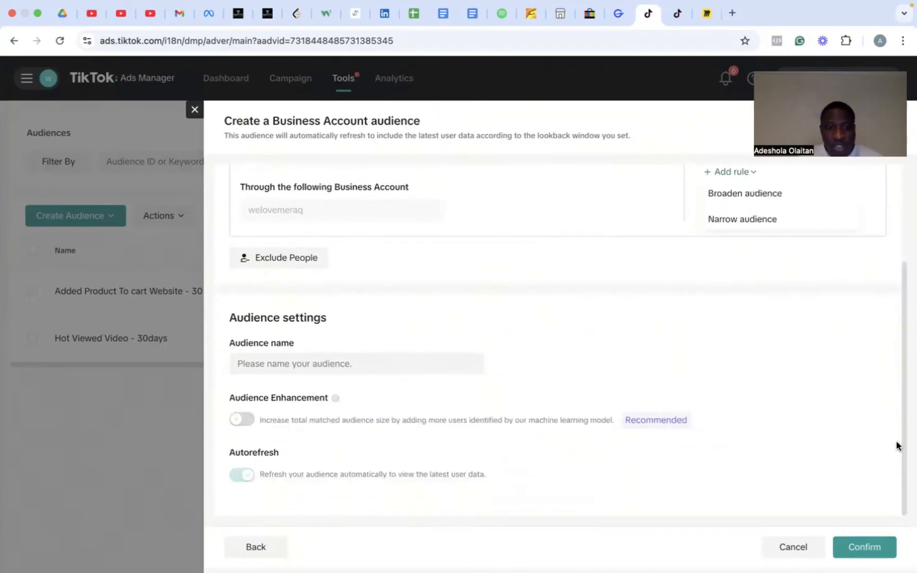
pyautogui.click(365, 363)
pyautogui.write('Fo')
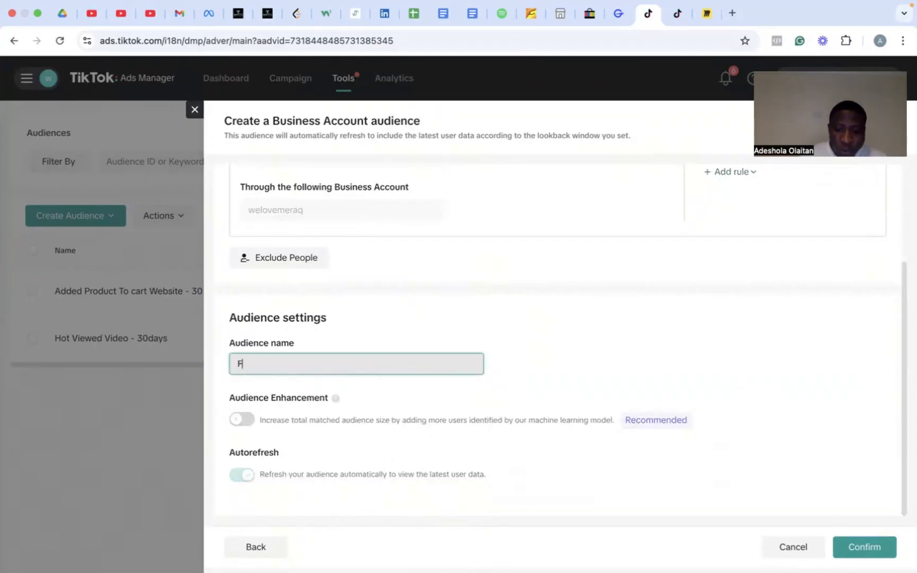
pyautogui.press('BackSpace')
pyautogui.press('BackSpace')
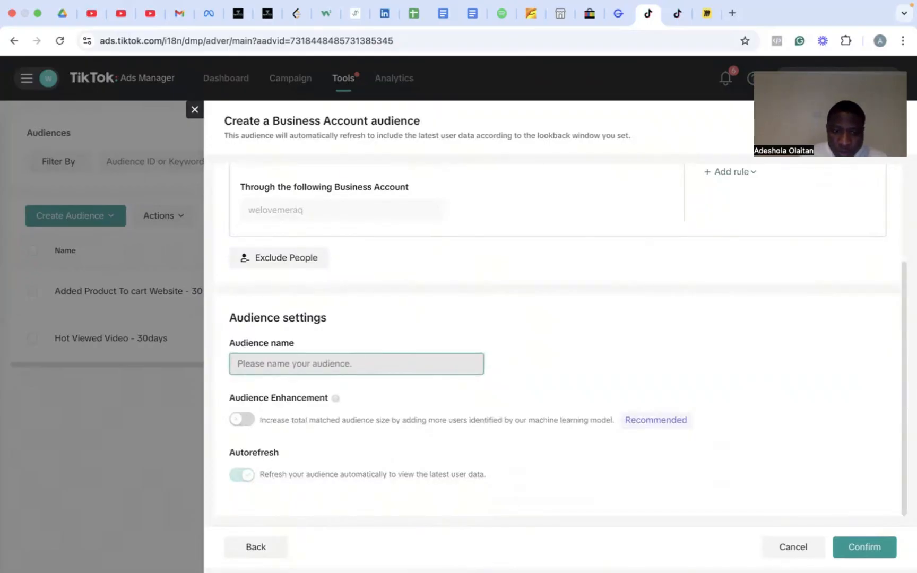
pyautogui.write('Follo')
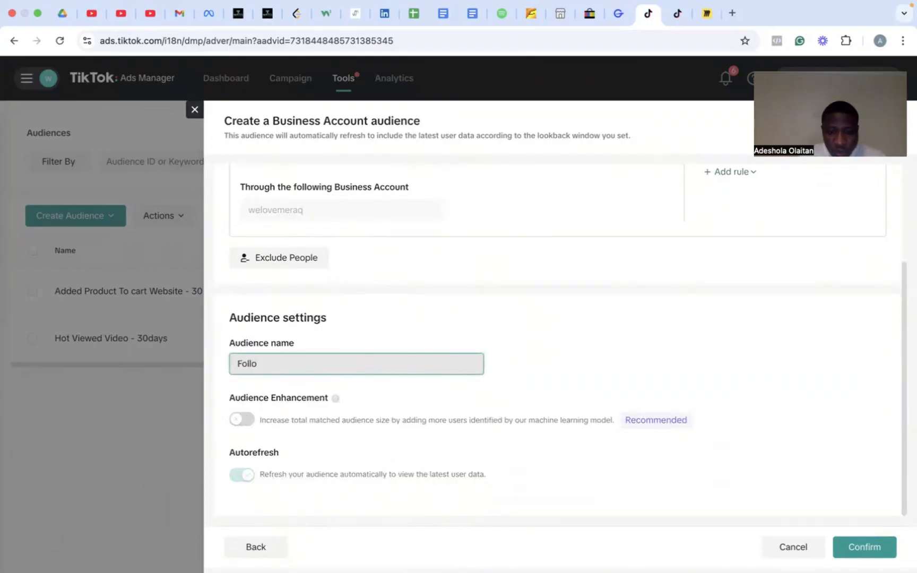
pyautogui.write('w Busine')
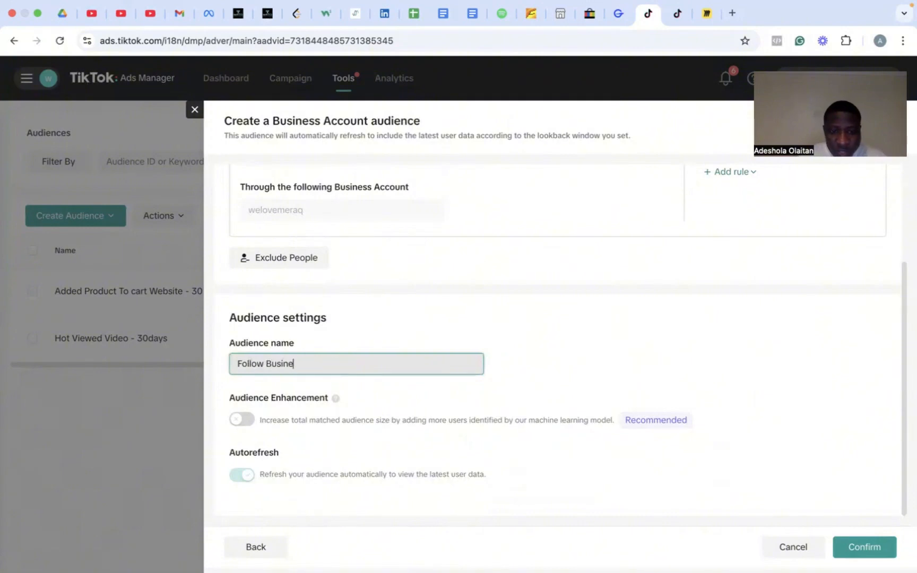
pyautogui.write('ss Account')
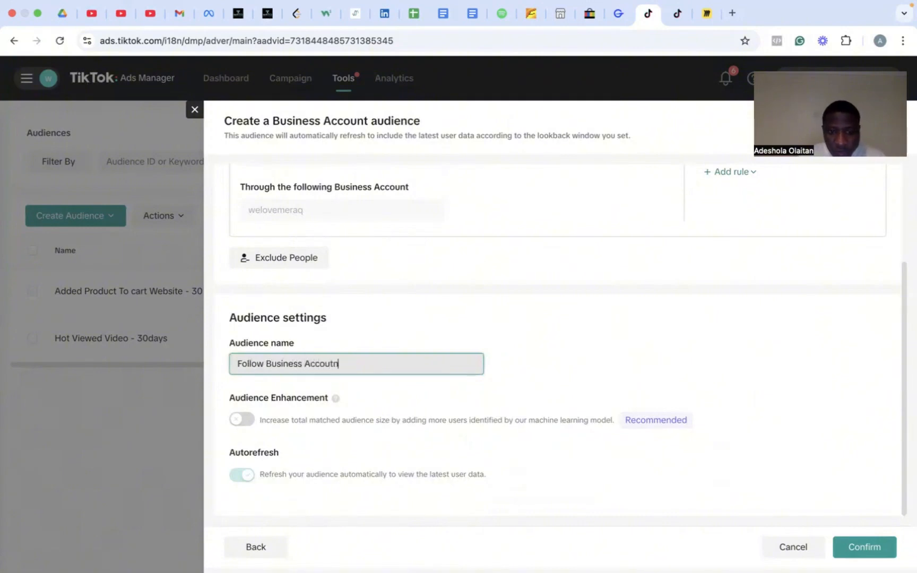
pyautogui.press('BackSpace')
pyautogui.press('BackSpace')
pyautogui.write('nt - 3')
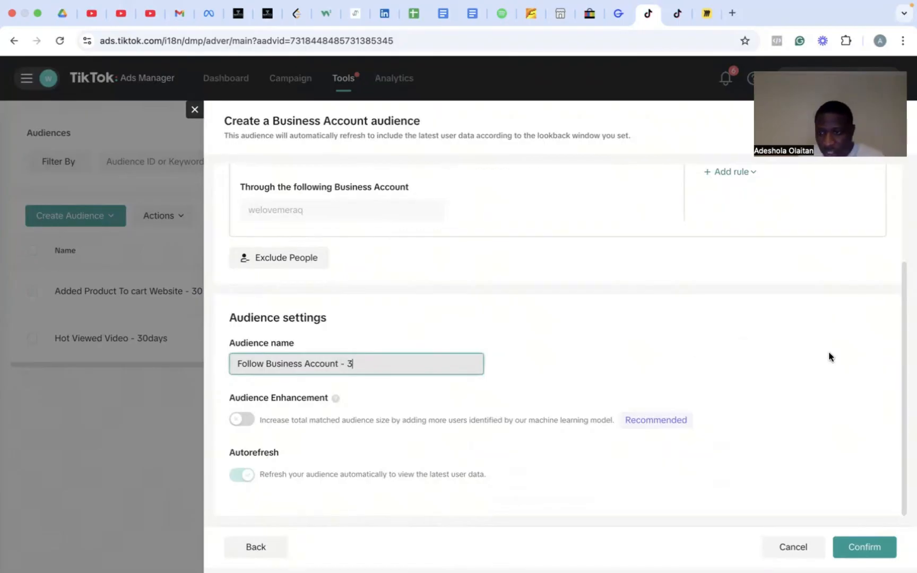
pyautogui.scroll(2, 908, 295)
pyautogui.scroll(5, 908, 295)
pyautogui.scroll(-7, 906, 262)
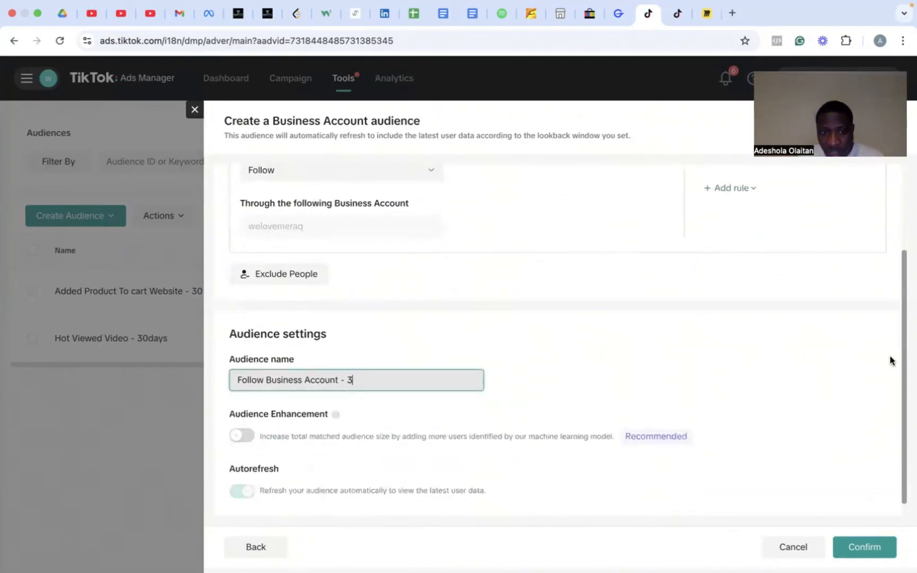
pyautogui.write('0 days')
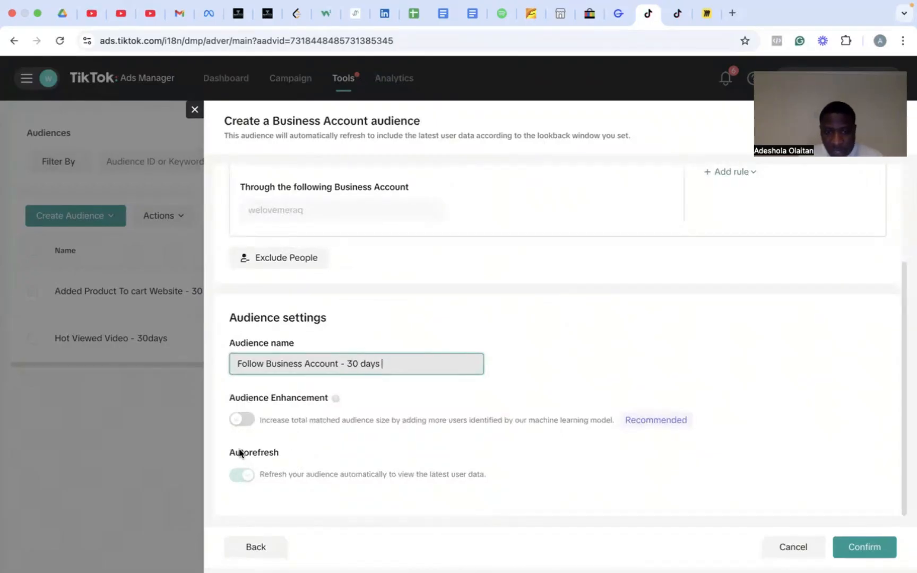
pyautogui.click(247, 419)
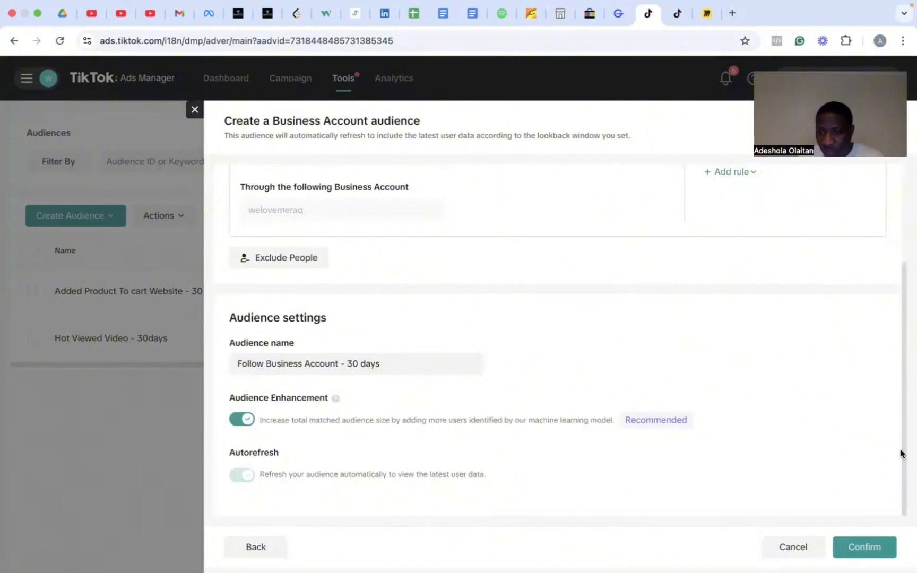
# Recheck the included action options, keep Follow selected, and create the Business Account audience.
pyautogui.scroll(3, 903, 396)
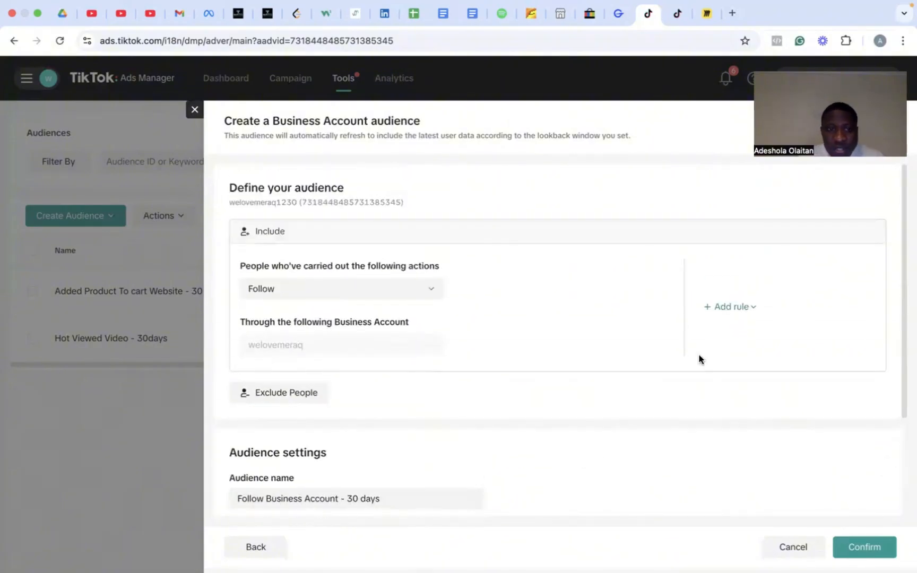
pyautogui.click(412, 298)
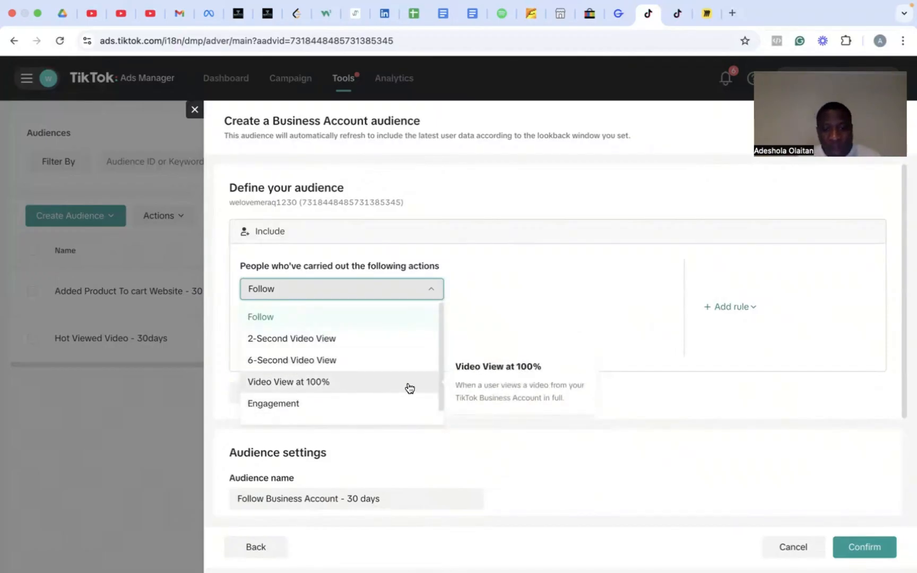
pyautogui.moveTo(441, 380); pyautogui.dragTo(442, 407)
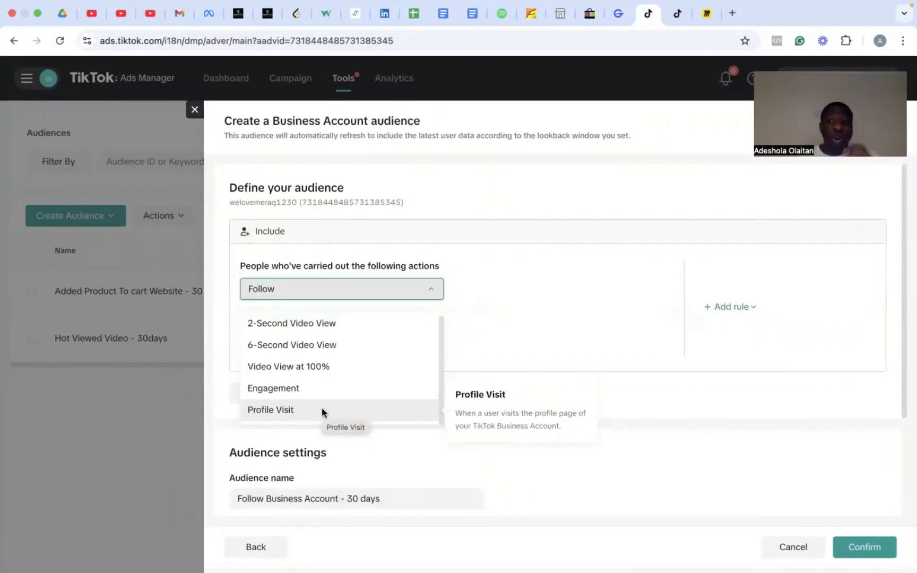
pyautogui.click(727, 445)
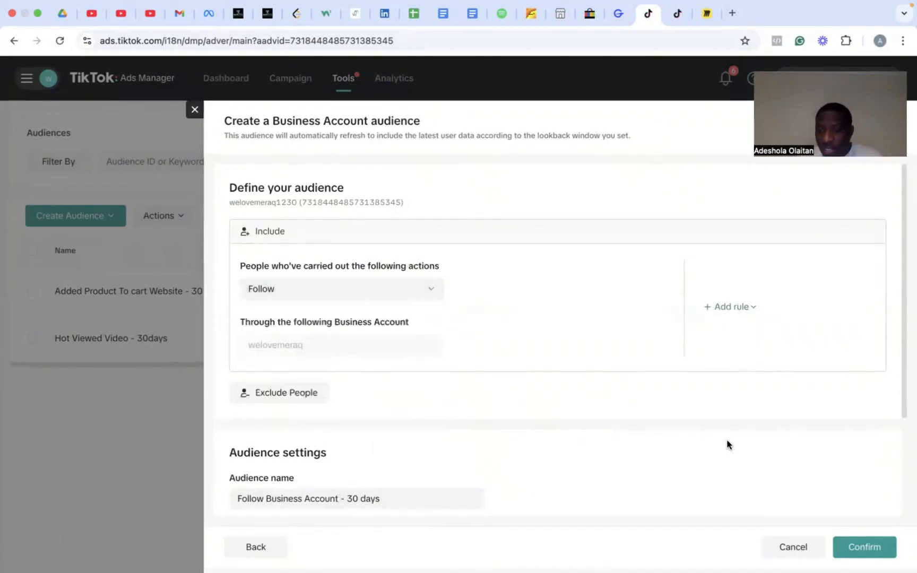
pyautogui.click(866, 546)
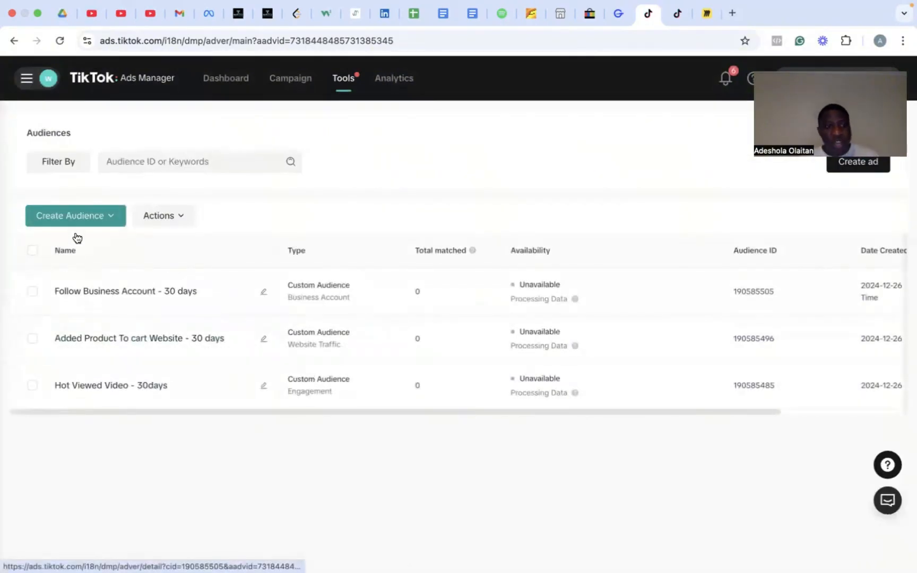
# Start a new custom audience of the Shop Activity type.
pyautogui.click(66, 220)
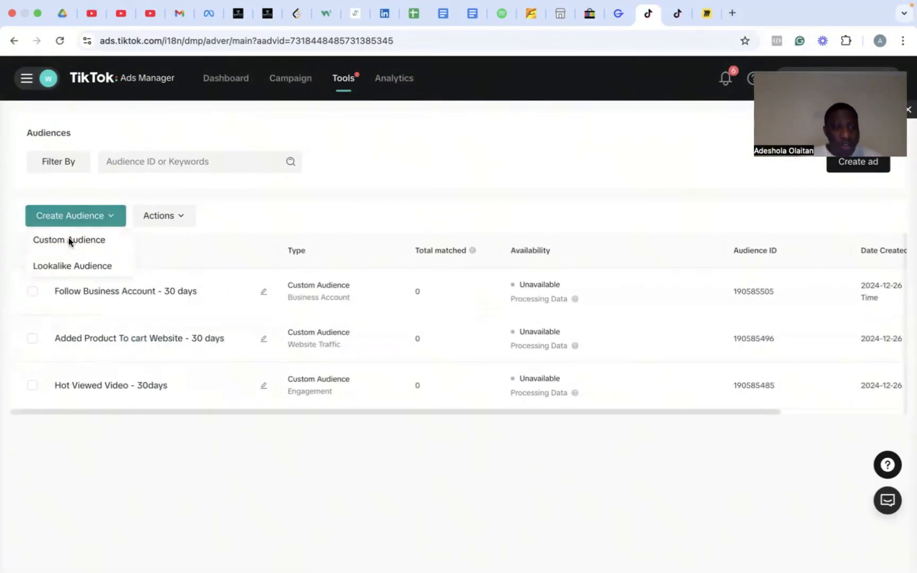
pyautogui.click(69, 238)
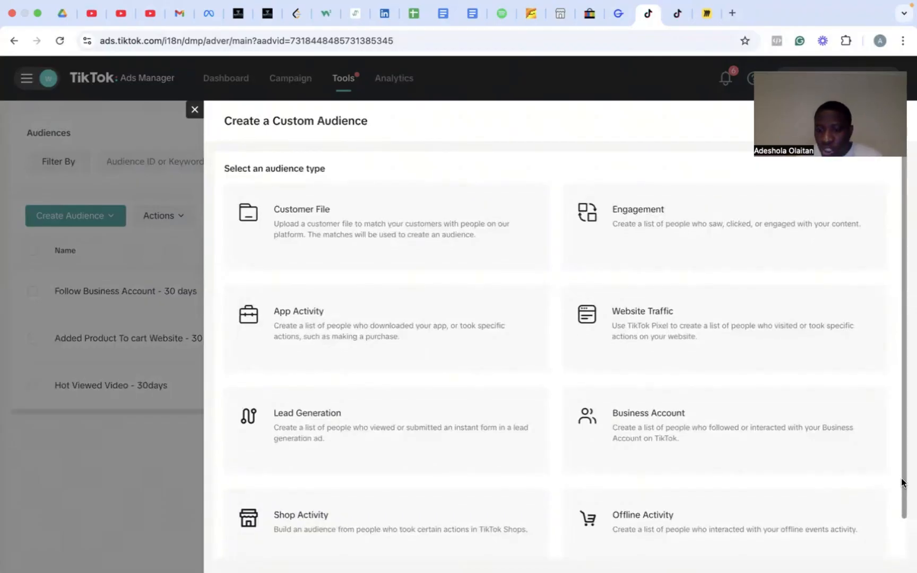
pyautogui.moveTo(902, 483); pyautogui.dragTo(901, 507)
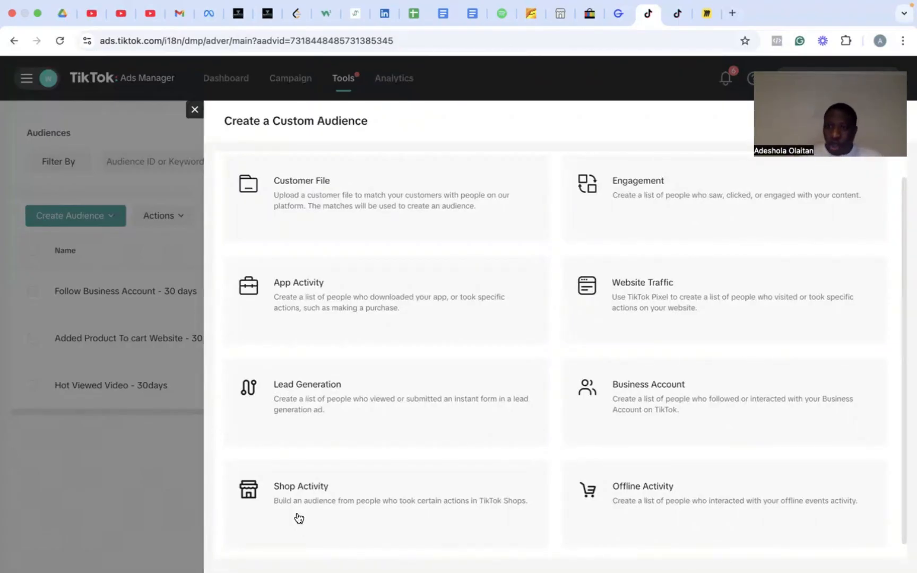
pyautogui.click(360, 508)
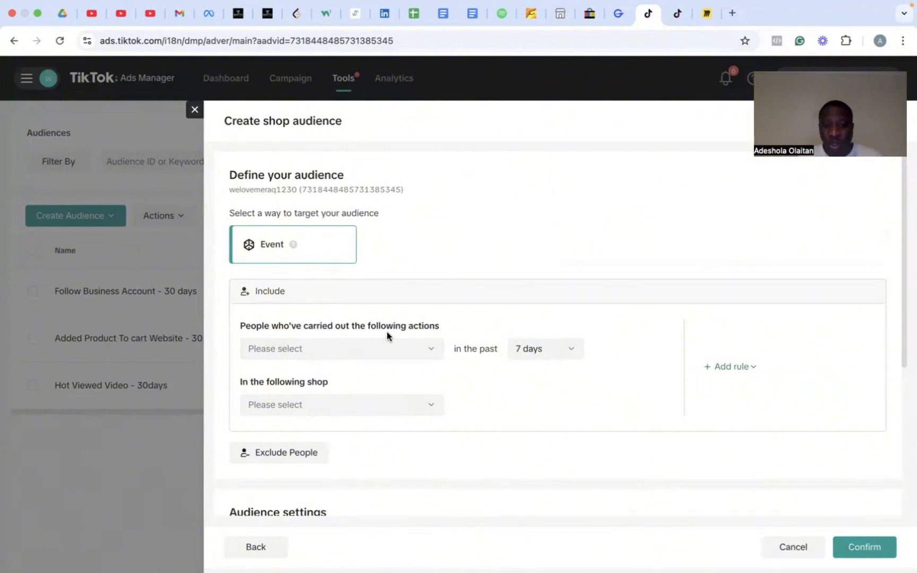
# Include people with the Product Details Page View action in the past 30 days in the shop audience.
pyautogui.click(381, 359)
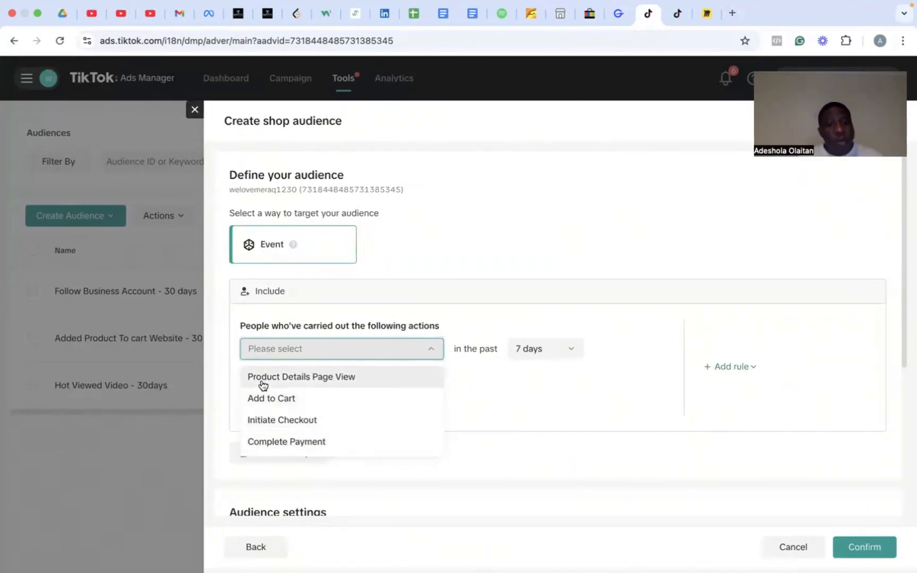
pyautogui.click(295, 376)
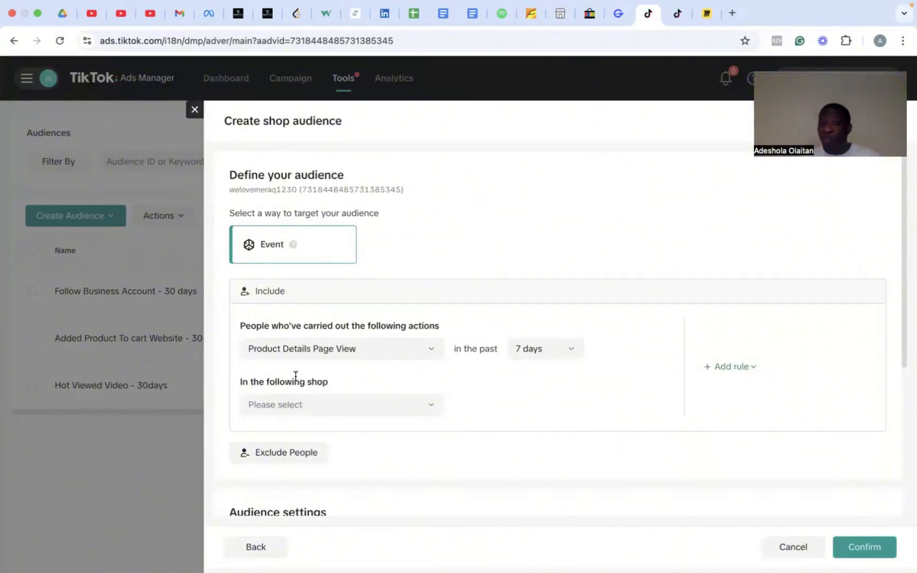
pyautogui.click(549, 354)
pyautogui.click(541, 420)
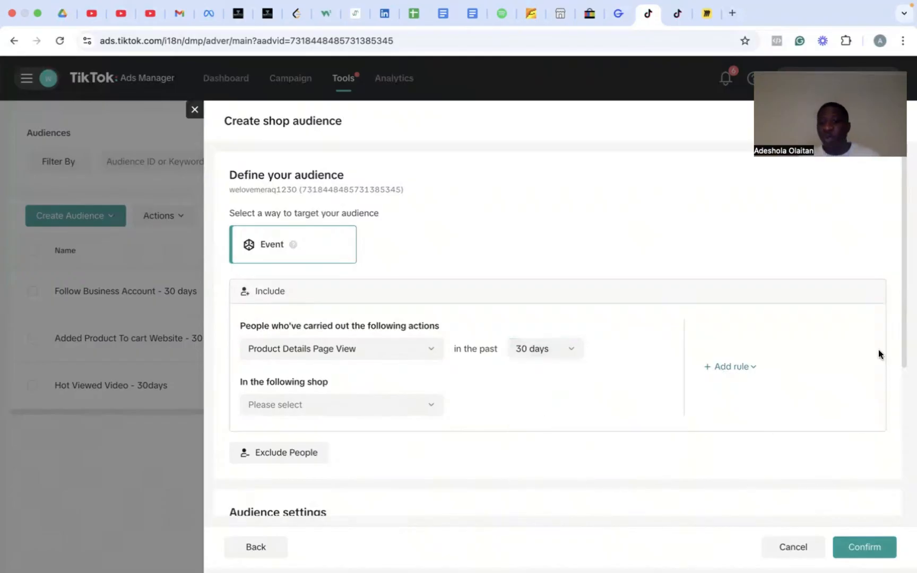
# Set the shop for the audience to welovemeraq and turn on Audience Enhancement.
pyautogui.scroll(-2, 904, 382)
pyautogui.scroll(-5, 904, 382)
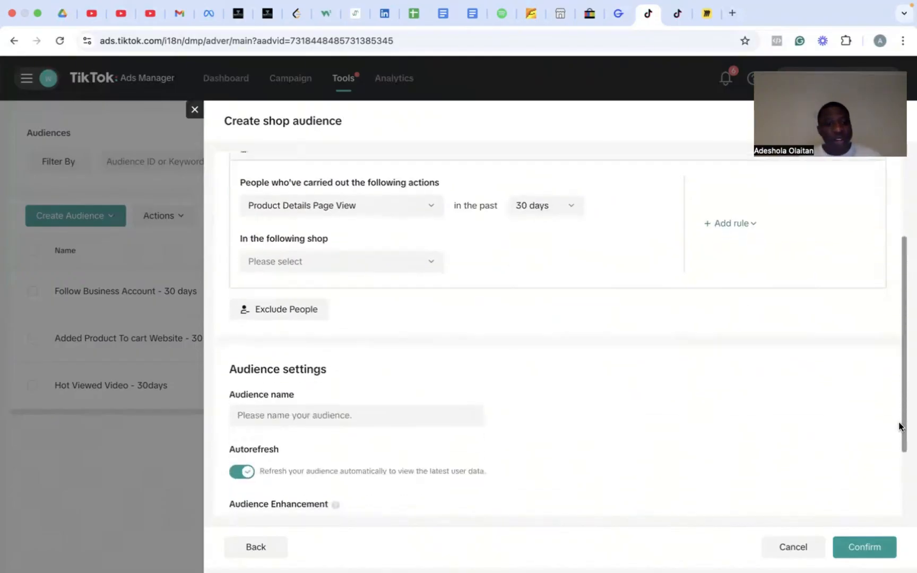
pyautogui.click(402, 251)
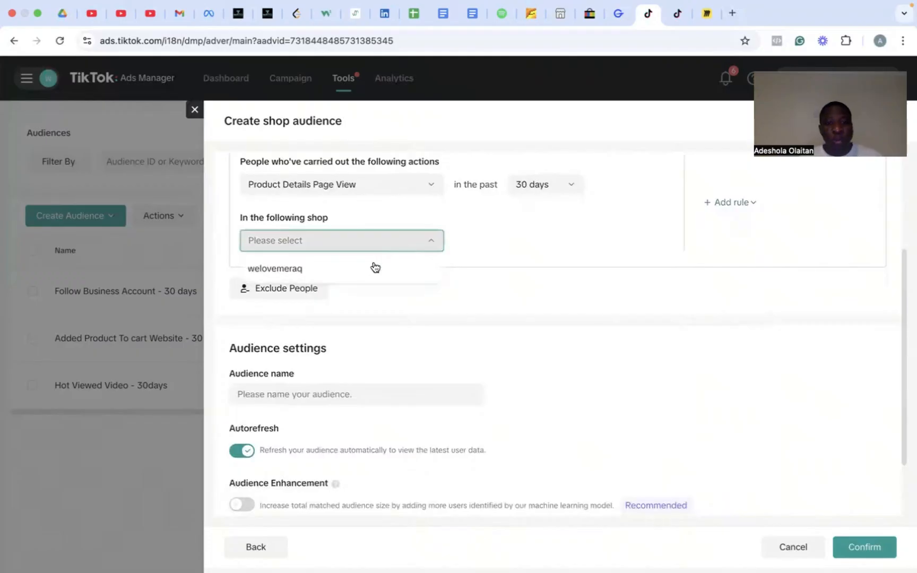
pyautogui.click(289, 270)
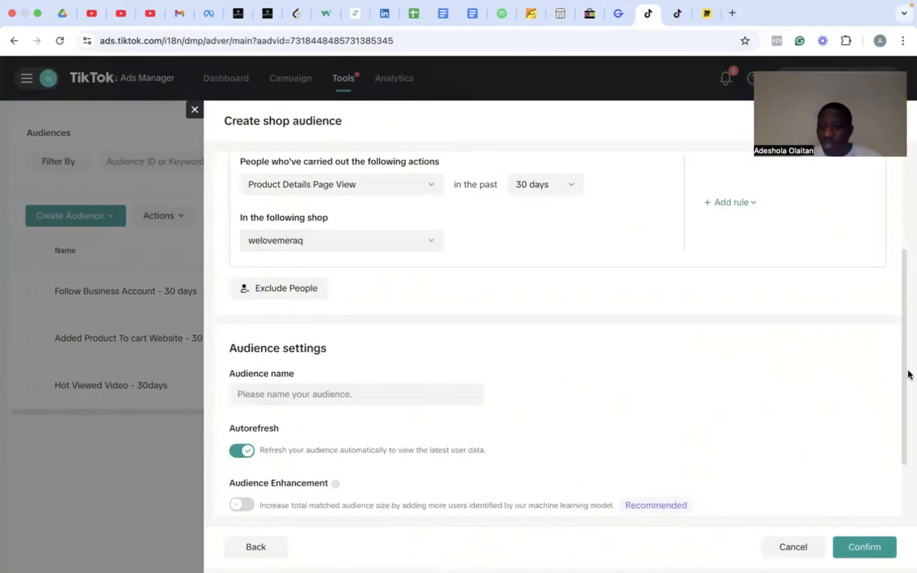
pyautogui.moveTo(904, 377); pyautogui.dragTo(901, 422)
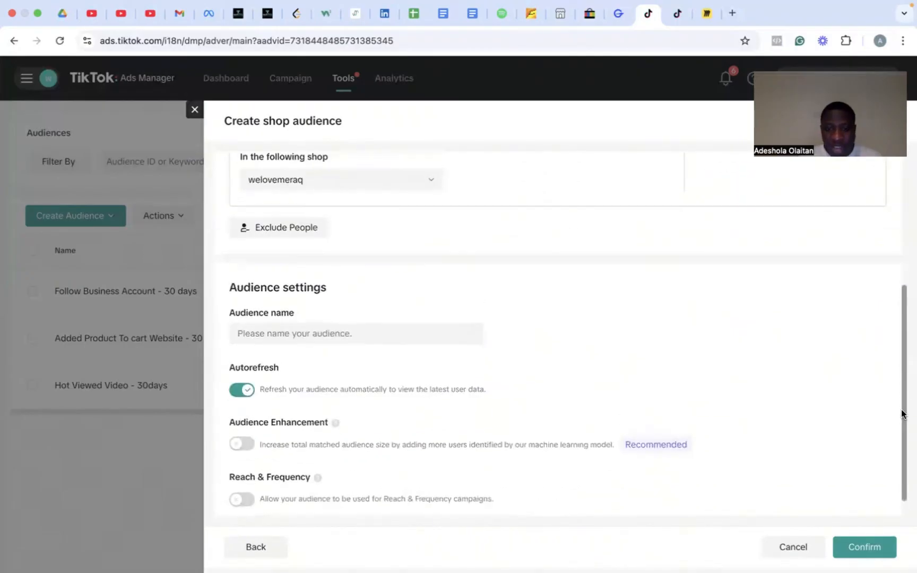
pyautogui.click(243, 446)
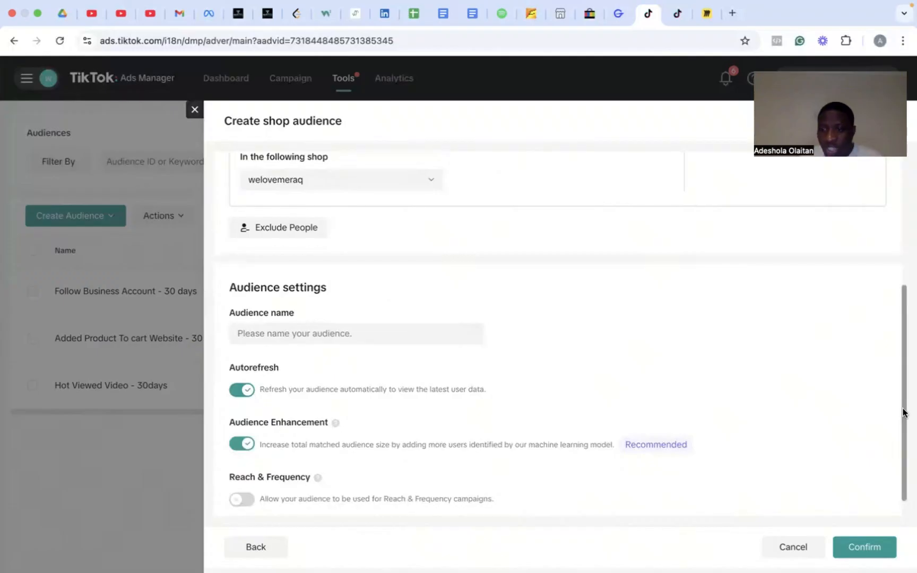
# Review the action options available for the shop audience's include rule, keeping Product Details Page View selected.
pyautogui.moveTo(902, 411); pyautogui.dragTo(902, 256)
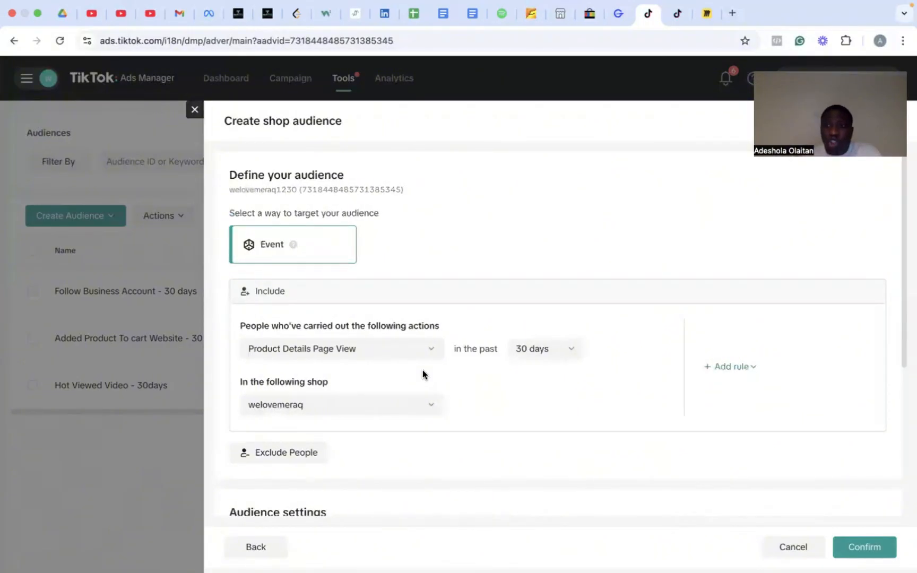
pyautogui.click(401, 356)
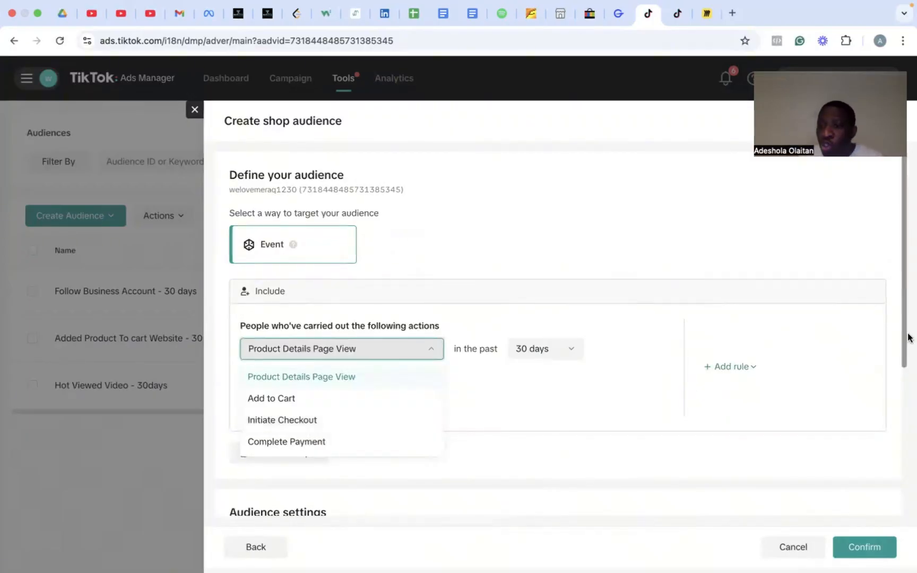
pyautogui.scroll(-2, 890, 460)
pyautogui.scroll(-3, 891, 460)
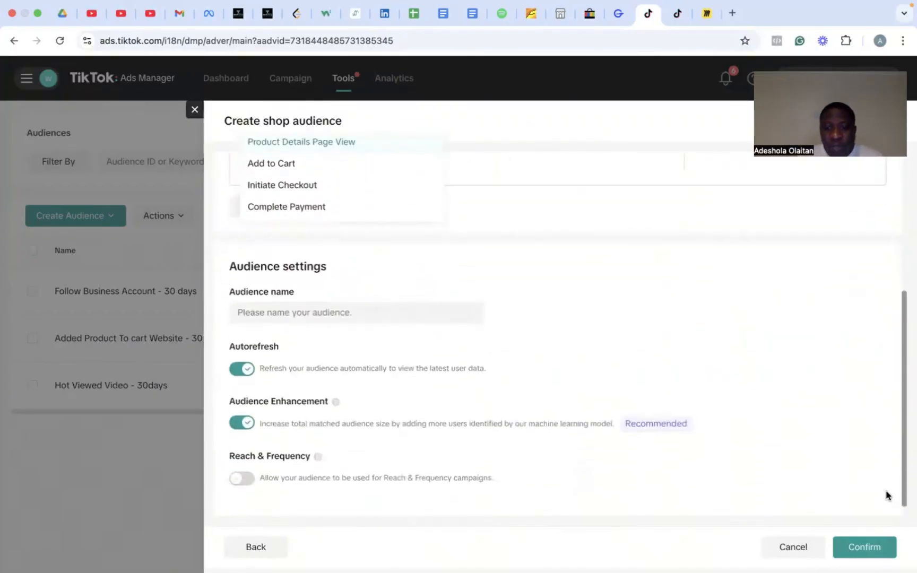
# Name the shop audience "Meraq Tiktok Shop product View : 30days" and create it.
pyautogui.click(867, 548)
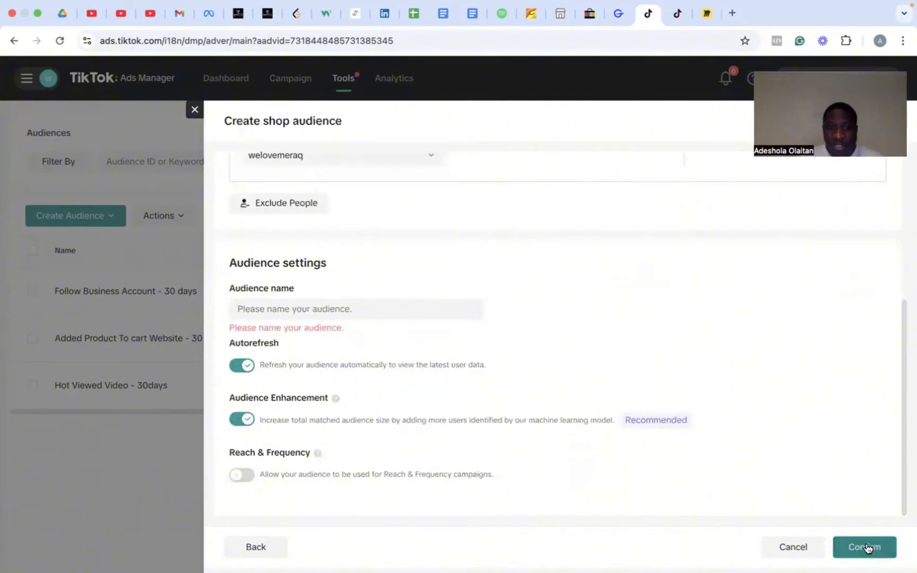
pyautogui.click(307, 307)
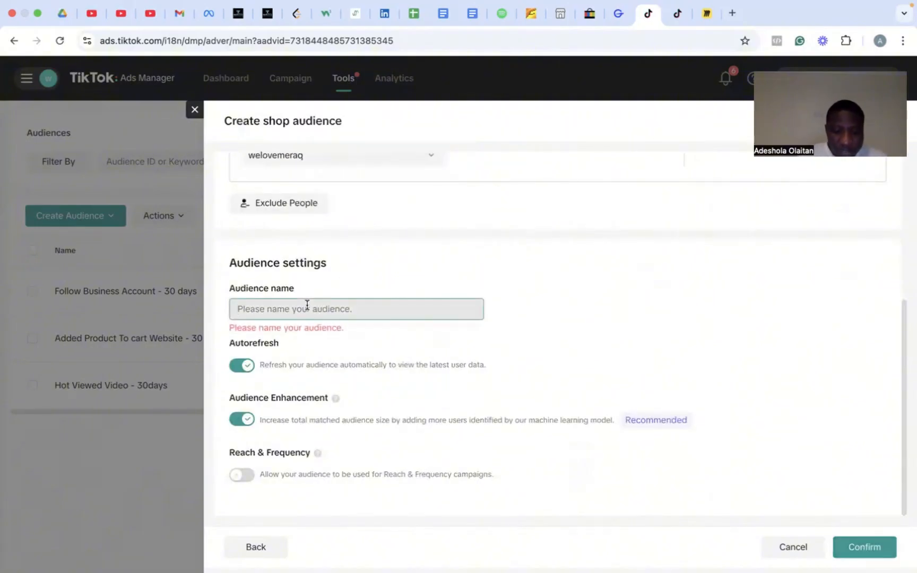
pyautogui.write('Tiktok')
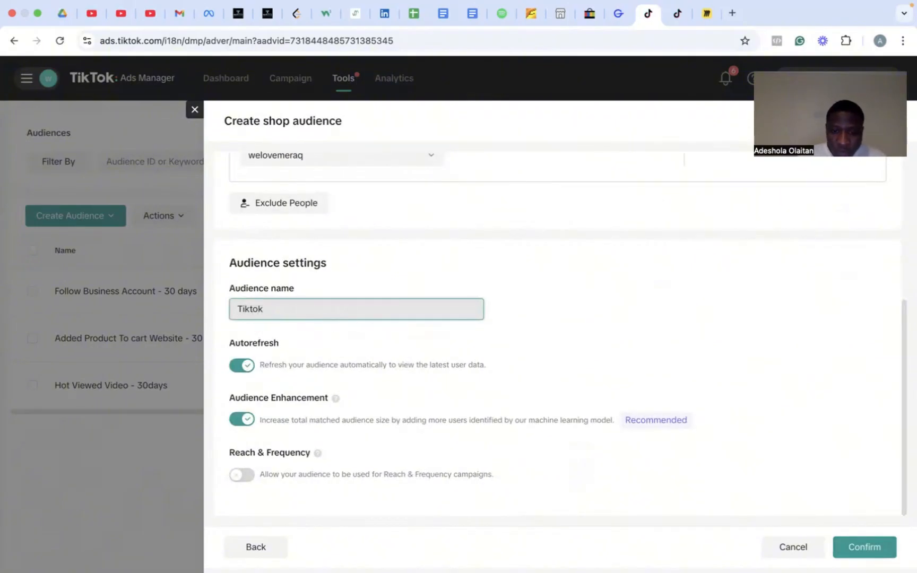
pyautogui.click(240, 308)
pyautogui.write('Me')
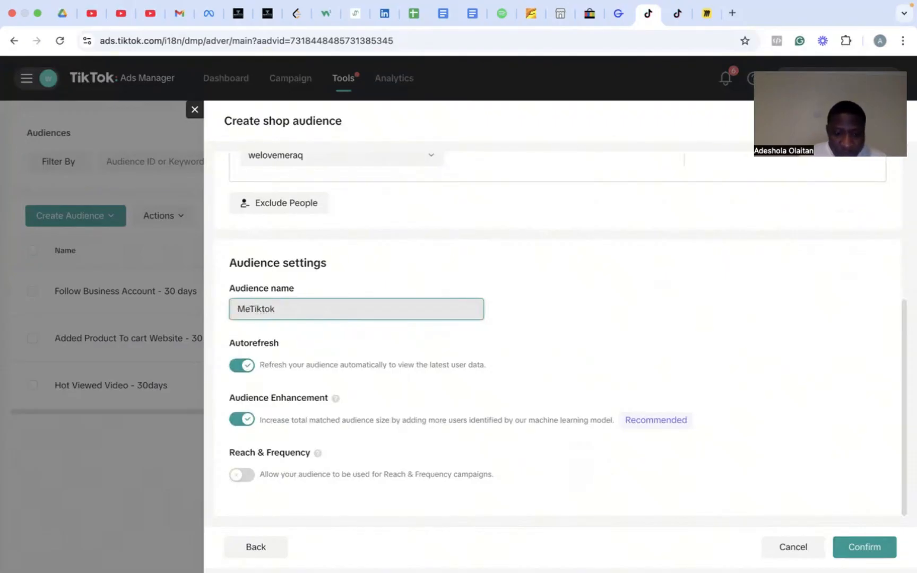
pyautogui.write('raq')
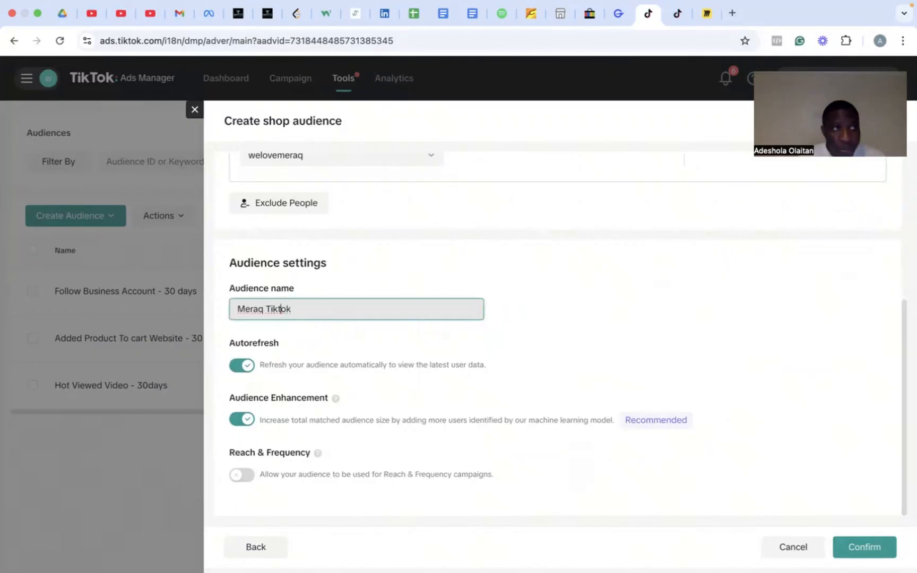
pyautogui.press('super+Right')
pyautogui.write('Sh')
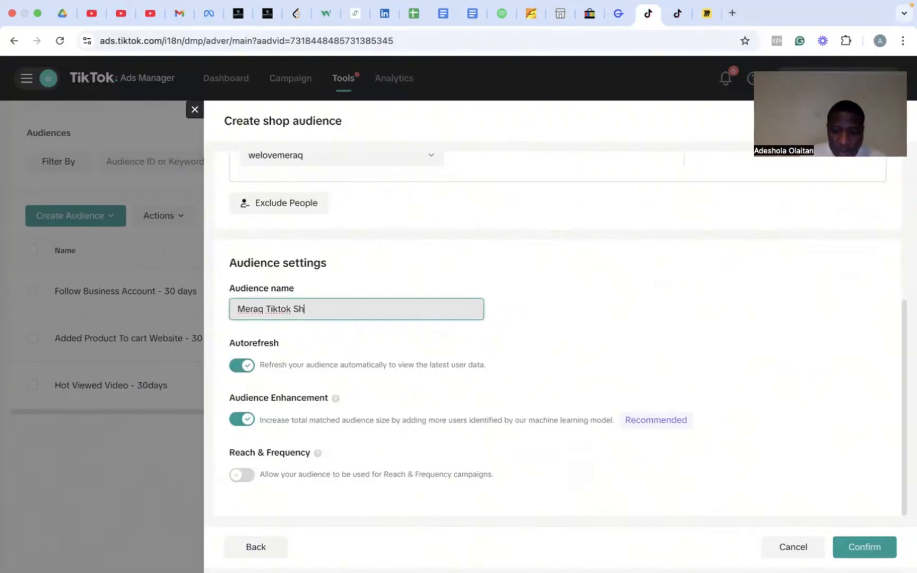
pyautogui.write('op pordut')
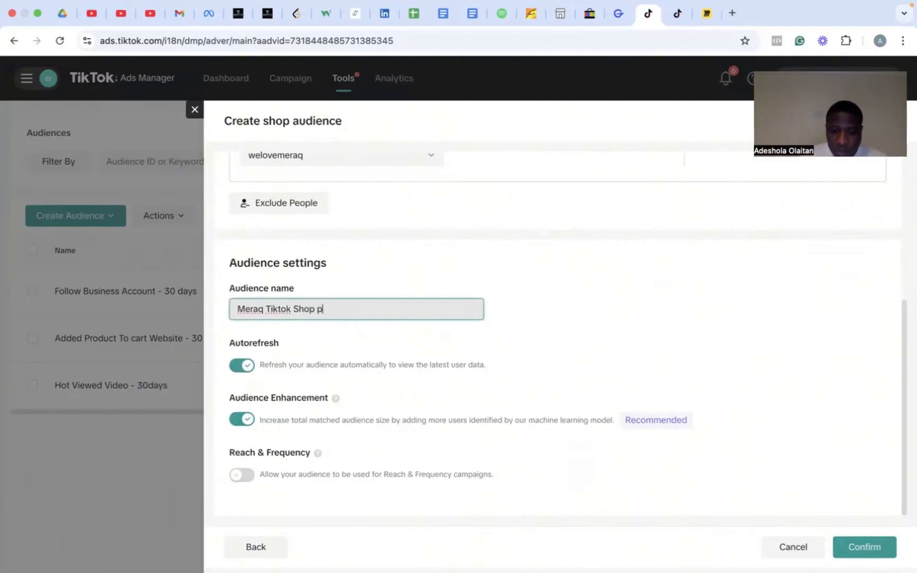
pyautogui.press('BackSpace')
pyautogui.press('BackSpace')
pyautogui.press('BackSpace')
pyautogui.press('BackSpace')
pyautogui.press('BackSpace')
pyautogui.press('BackSpace')
pyautogui.press('BackSpace')
pyautogui.write('product View ')
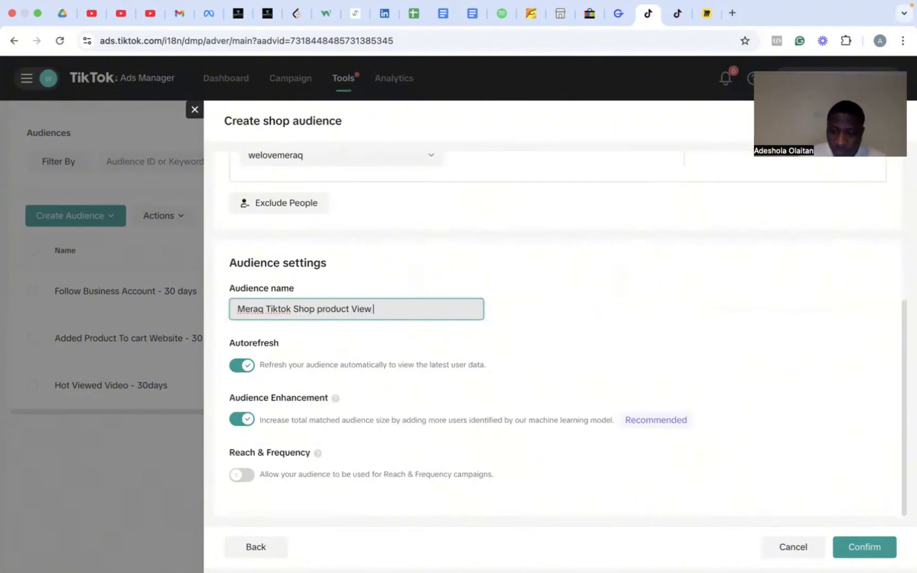
pyautogui.write(': 3')
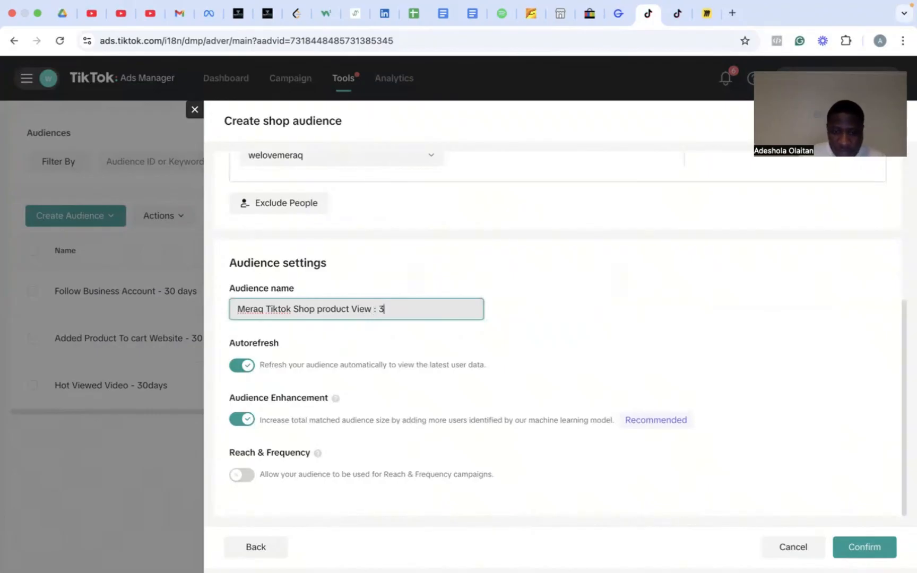
pyautogui.write('0days')
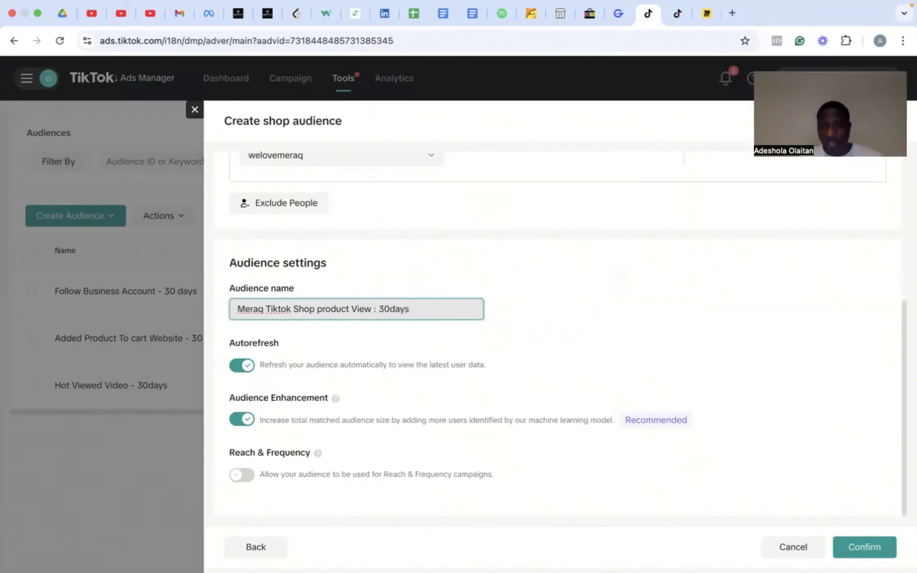
pyautogui.click(856, 541)
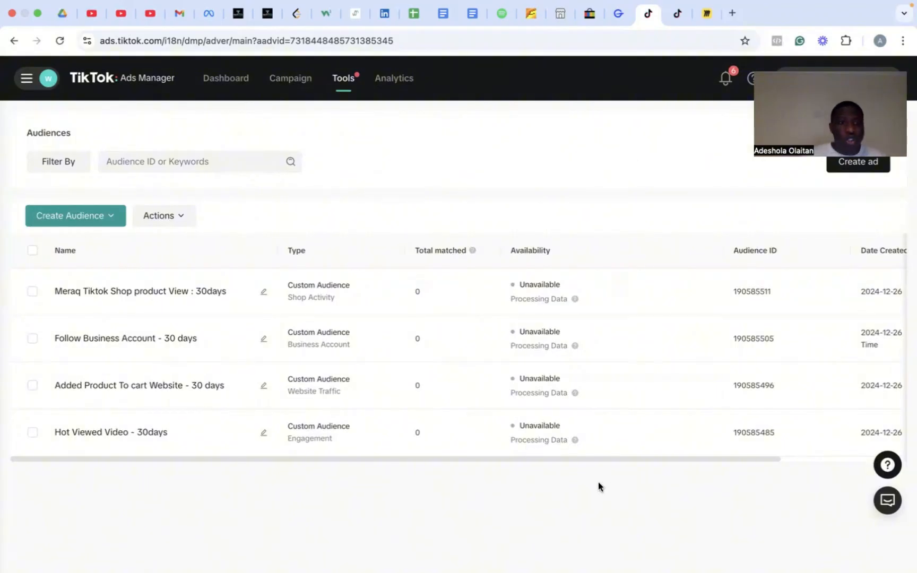
pyautogui.click(94, 220)
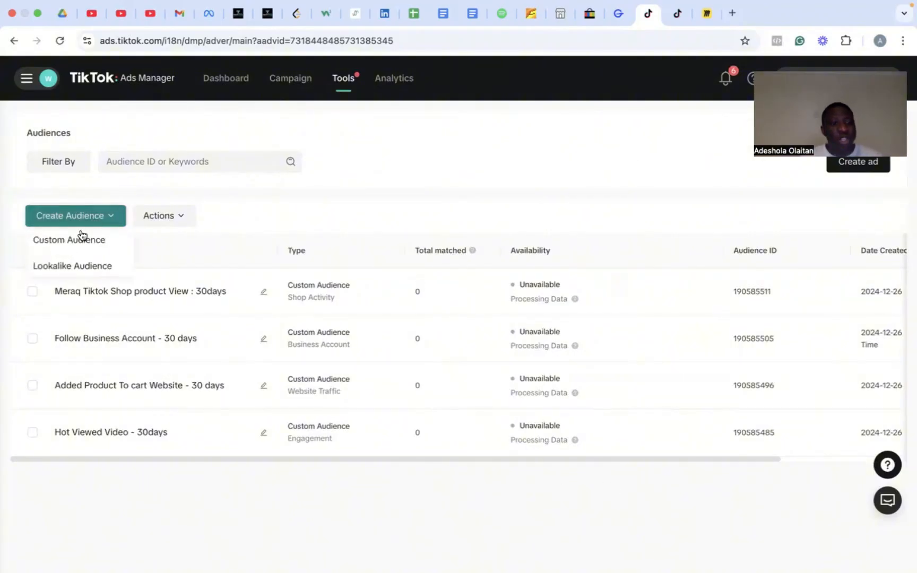
pyautogui.click(60, 240)
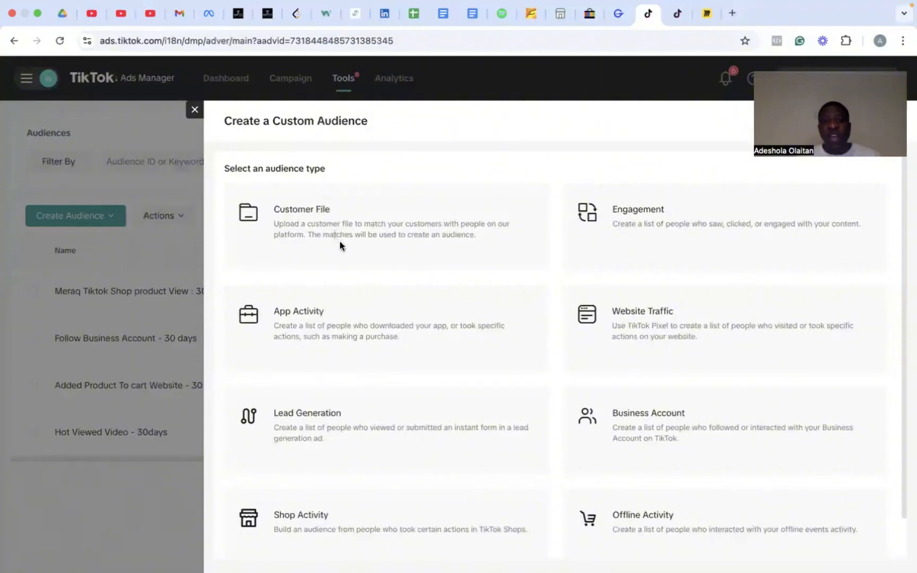
pyautogui.click(339, 241)
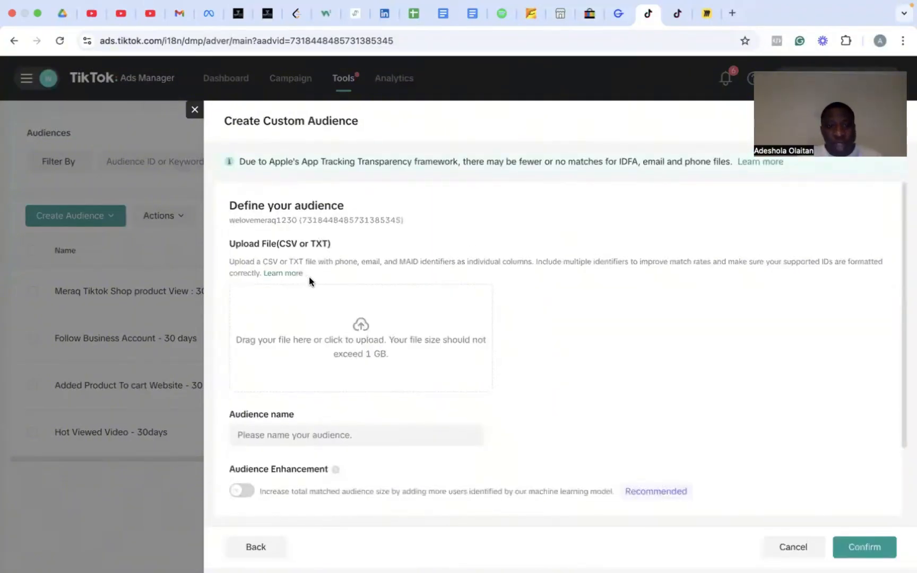
pyautogui.click(194, 111)
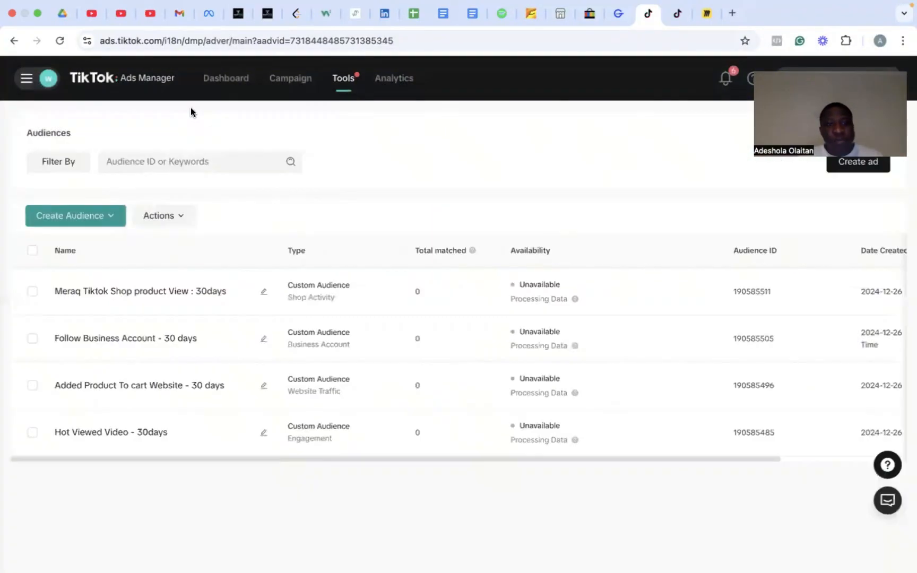
# Start a new custom audience of the Customer File type and review its file upload requirements and audience settings.
pyautogui.click(72, 216)
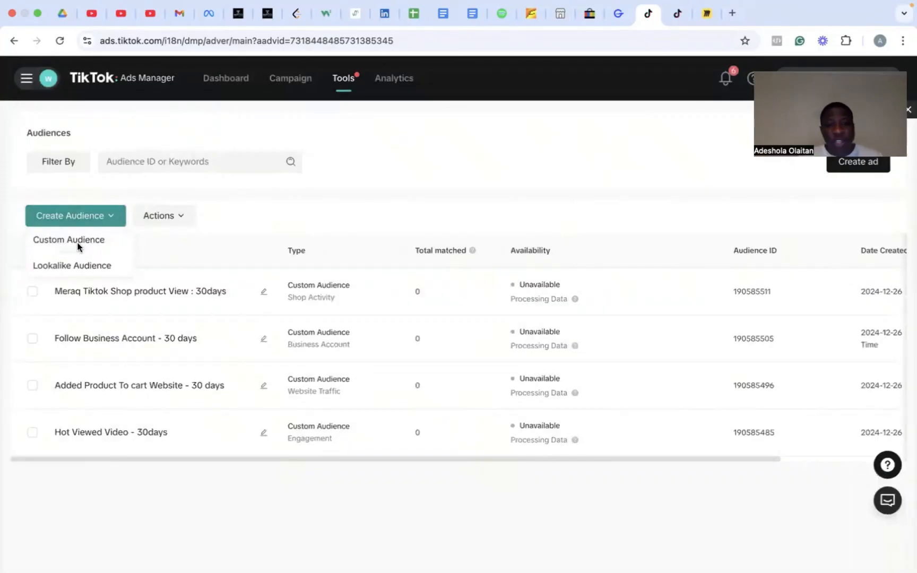
pyautogui.click(80, 243)
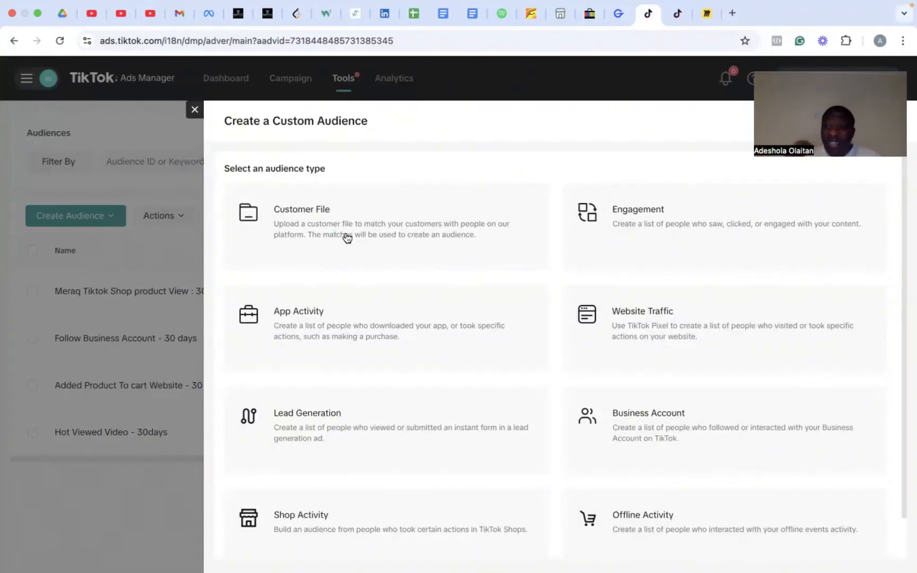
pyautogui.click(318, 237)
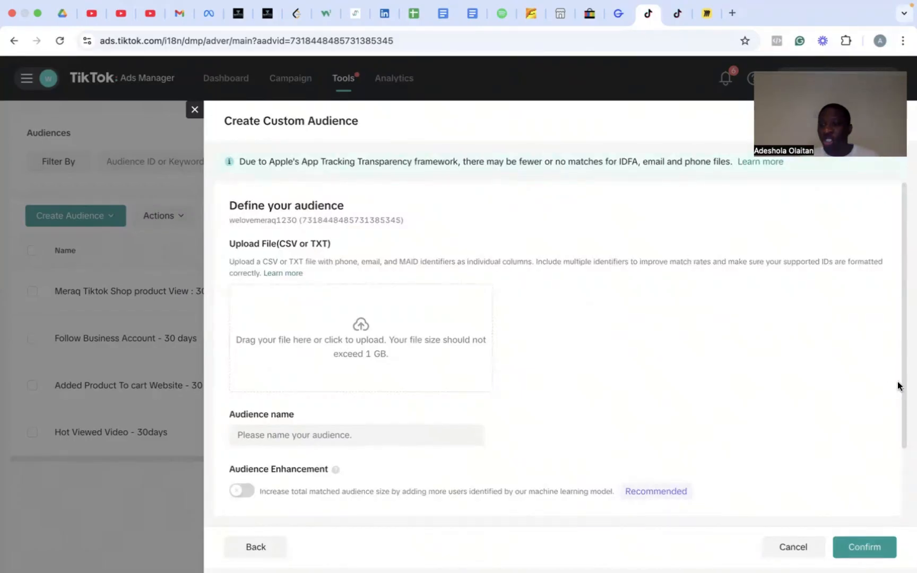
pyautogui.moveTo(905, 381); pyautogui.dragTo(904, 434)
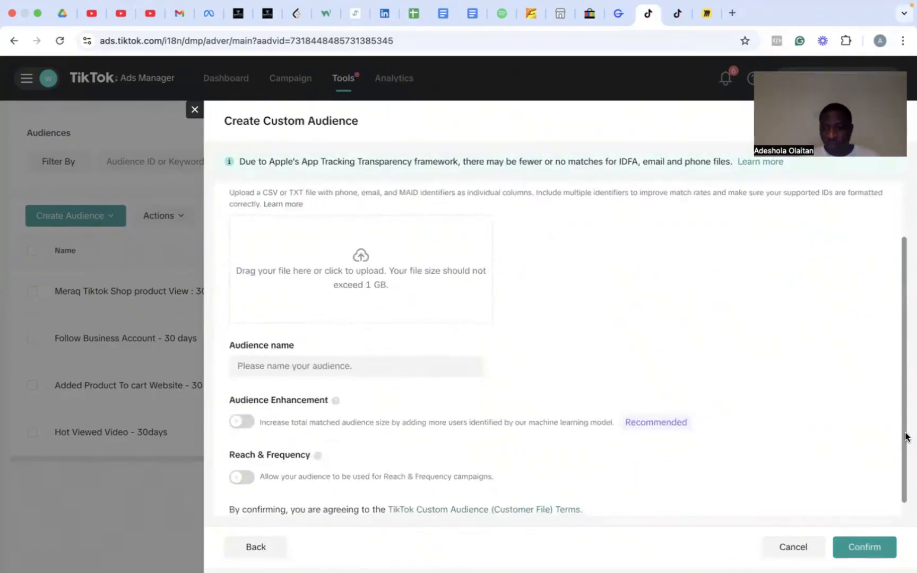
pyautogui.scroll(-1, 891, 476)
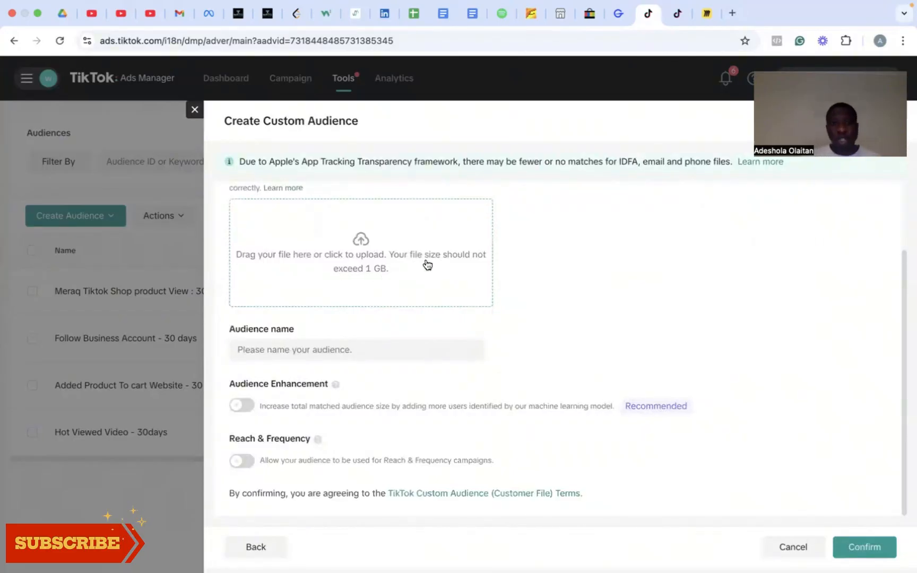
pyautogui.moveTo(905, 291); pyautogui.dragTo(904, 237)
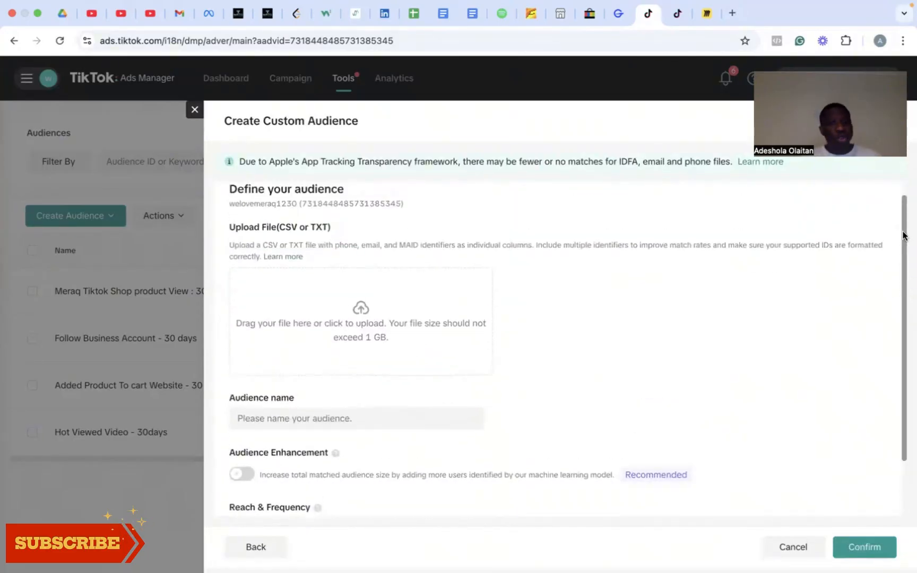